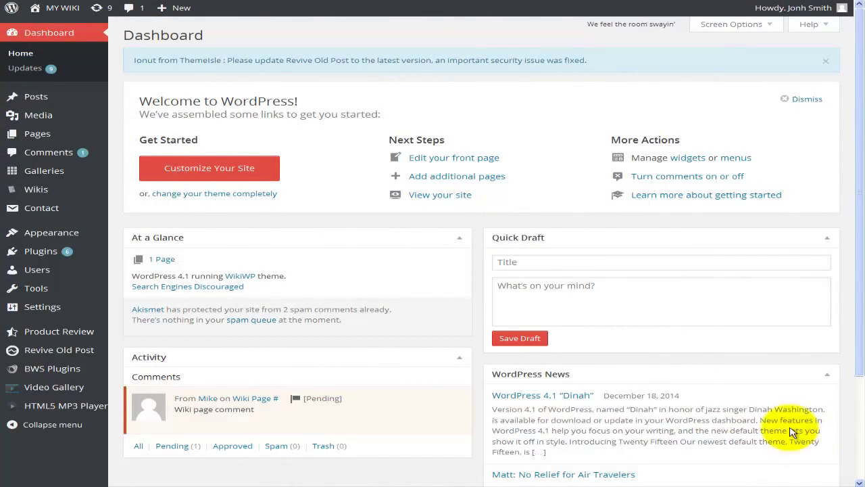
Look at the Wikipedia home page and its search field as an example of a wiki site
click(478, 251)
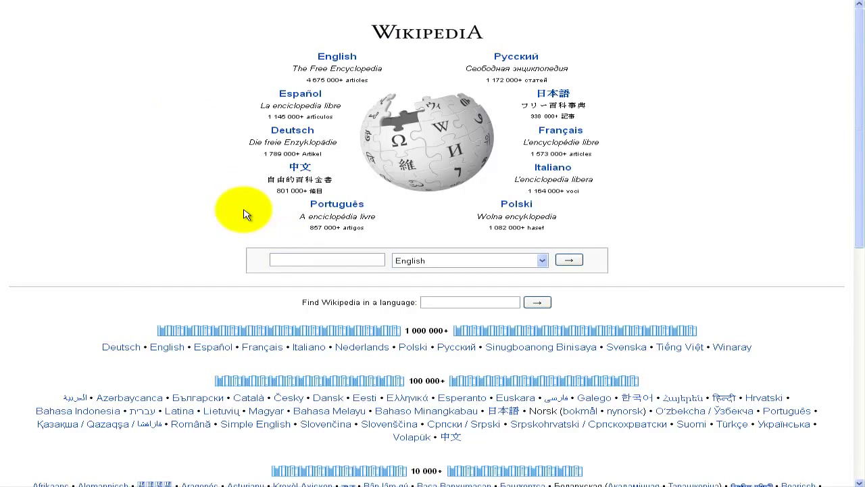
click(282, 261)
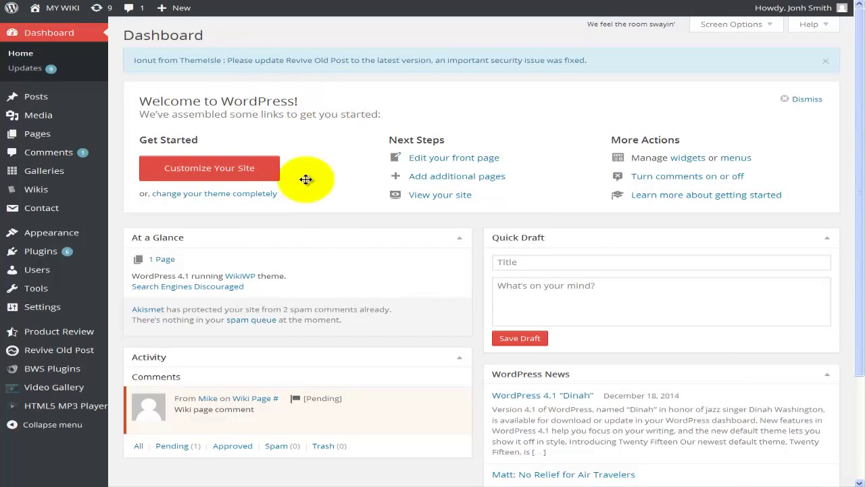
Open the published MY WIKI site and look over the Wiki Page and its search field suggestions
click(249, 484)
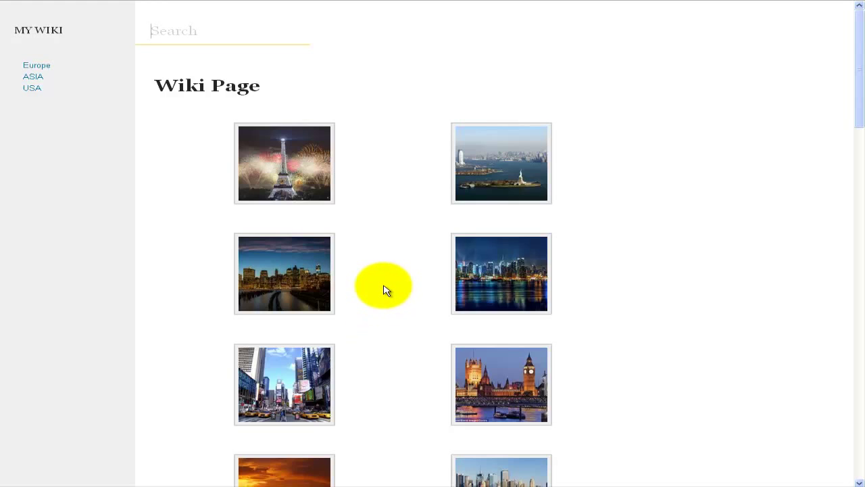
scroll(383, 289, down, 1)
scroll(384, 289, up, 1)
click(193, 35)
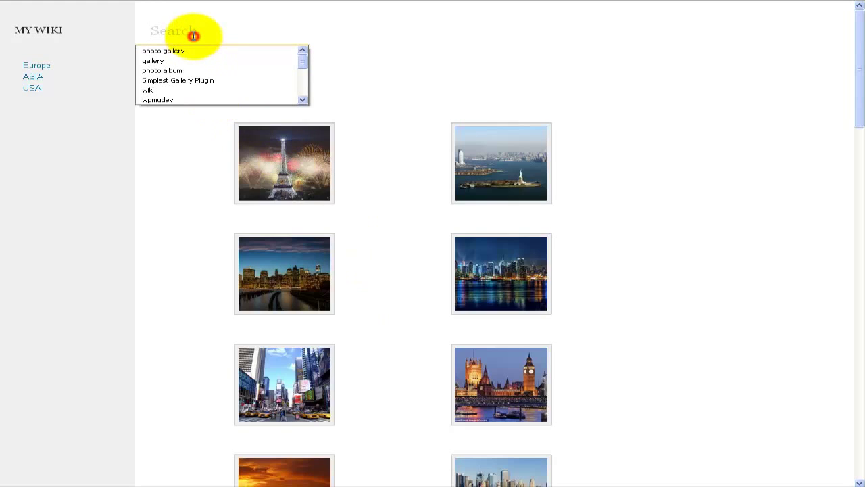
click(372, 77)
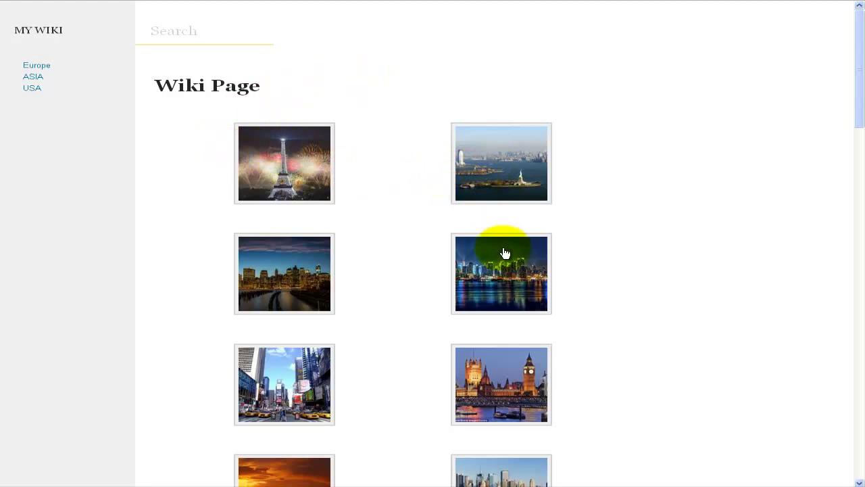
View the gallery photos enlarged, starting with the city skyline at dusk and moving forward, and close the viewer
click(306, 274)
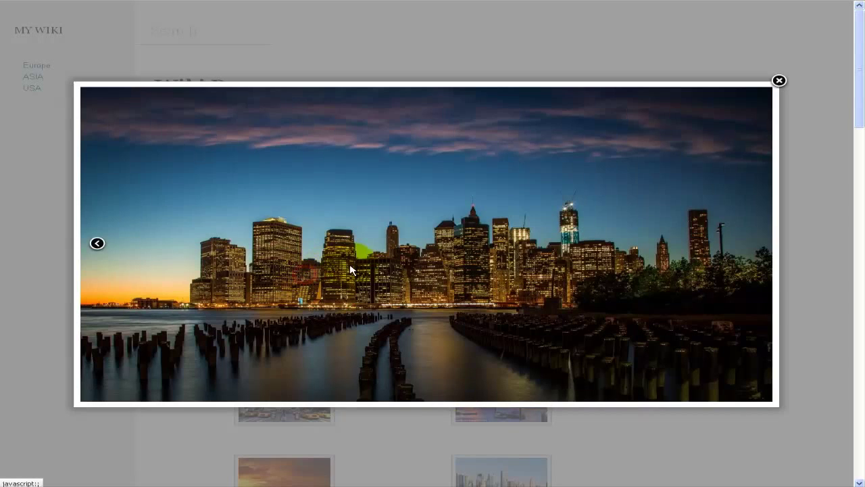
click(755, 247)
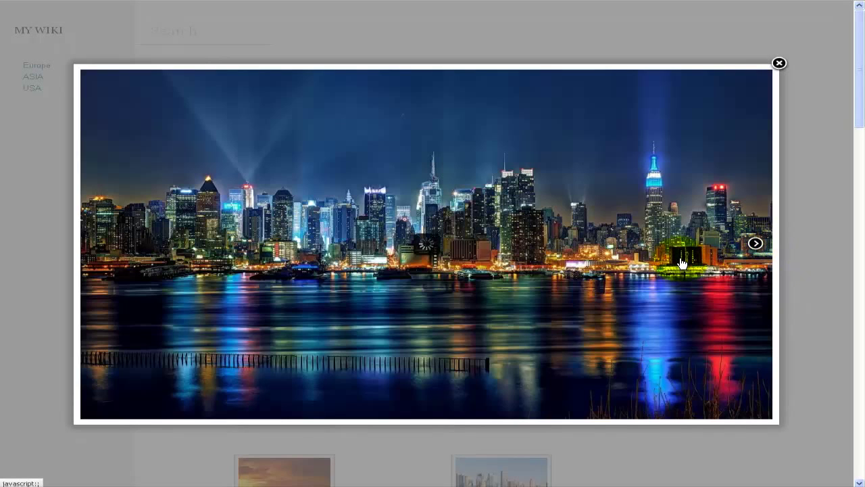
click(776, 65)
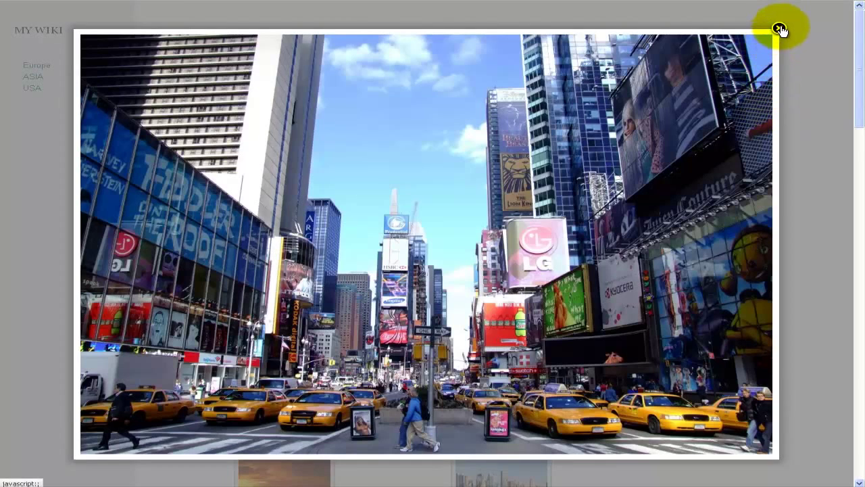
click(780, 30)
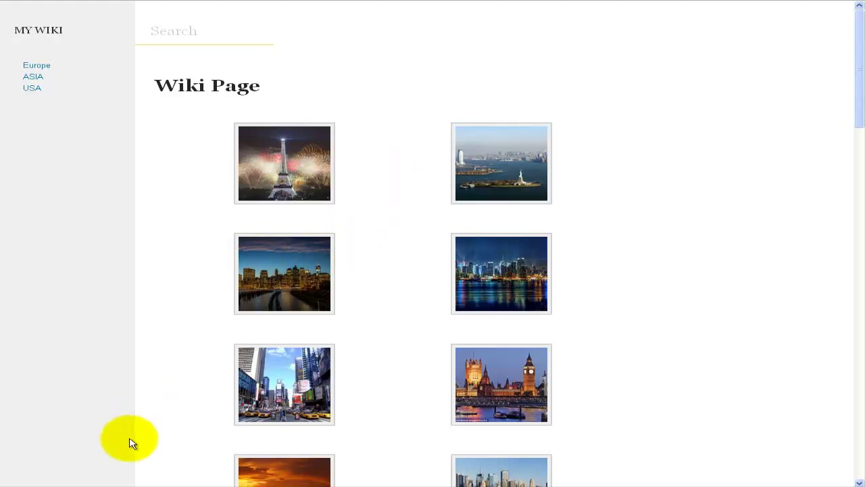
Return to the WordPress dashboard and open the Wiki Page for editing from the list of all pages
click(118, 480)
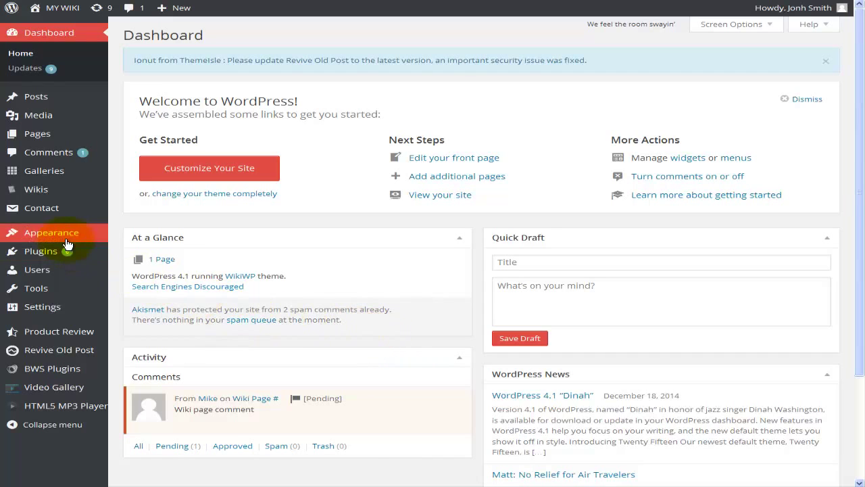
mouse_move(16, 245)
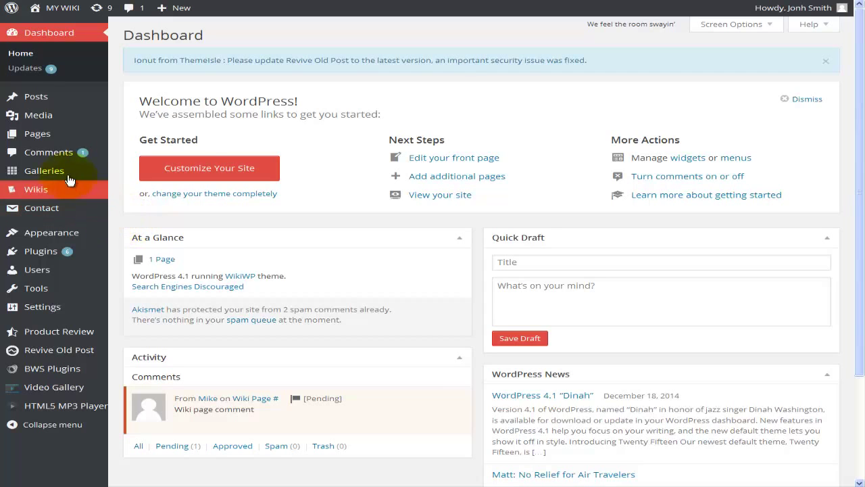
mouse_move(38, 138)
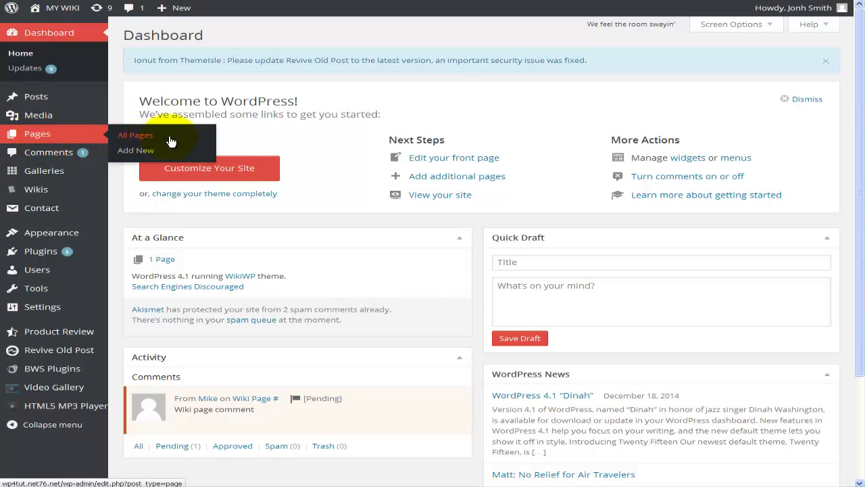
click(135, 135)
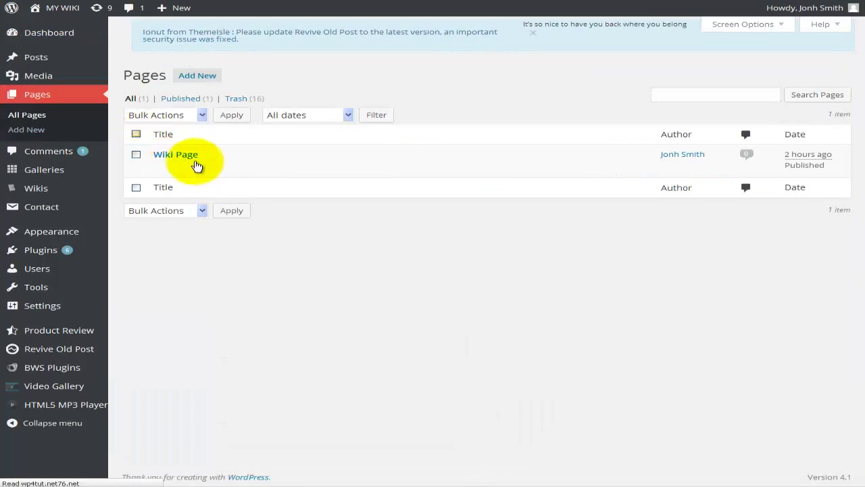
click(188, 153)
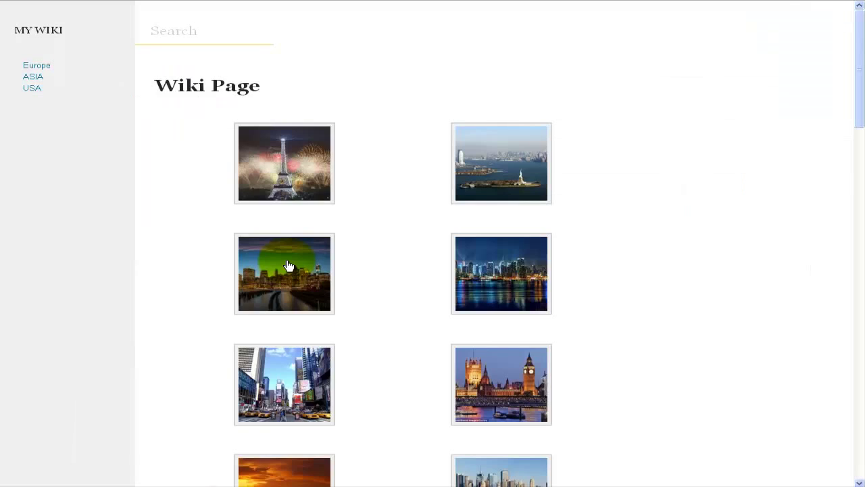
Look through the photo gallery on the published Wiki Page and return to its page editor
scroll(207, 289, down, 3)
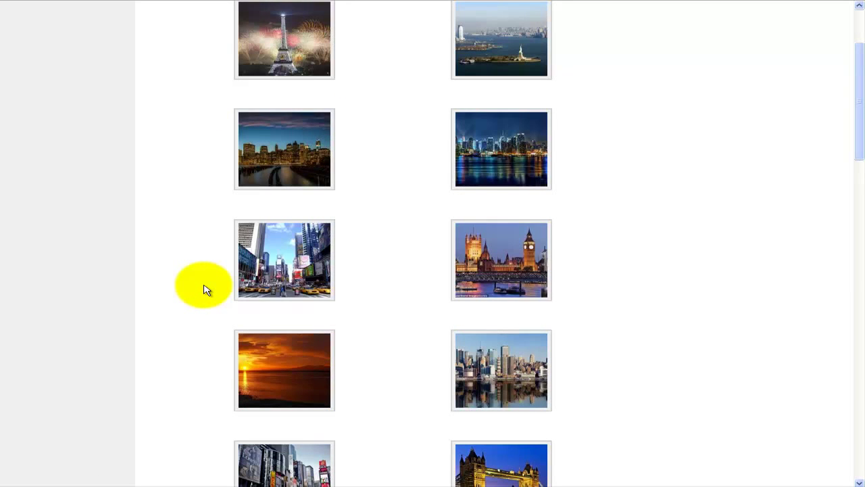
scroll(204, 287, down, 2)
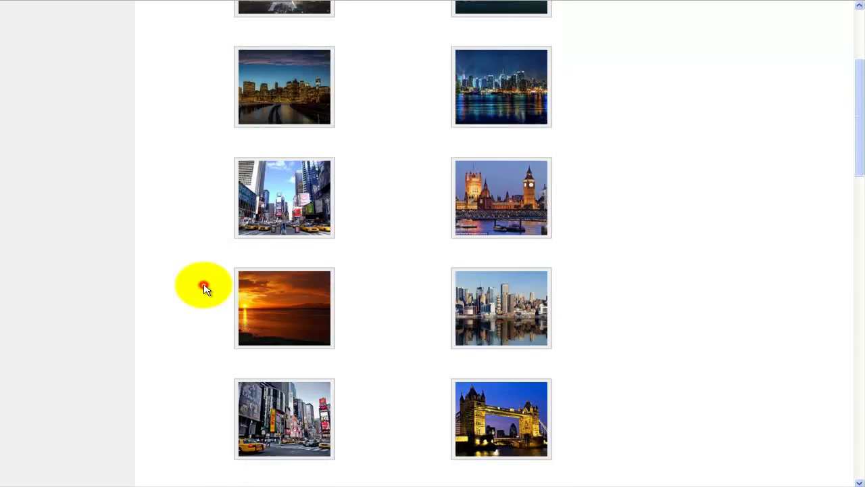
scroll(204, 287, up, 5)
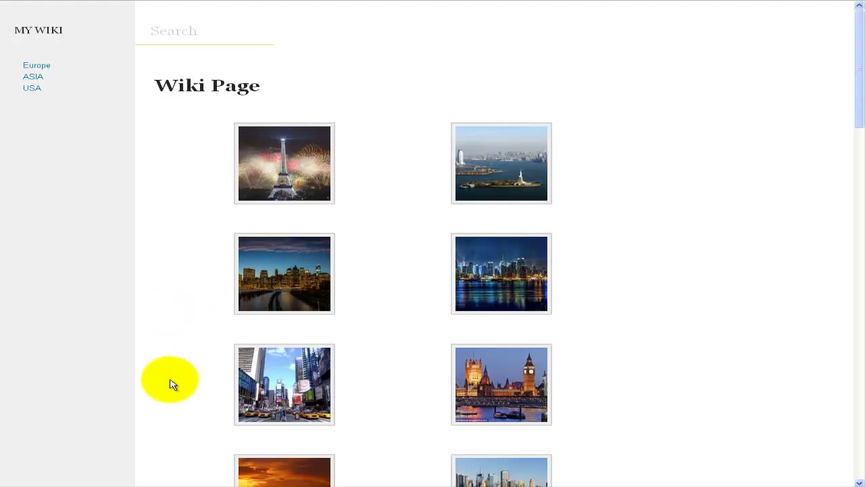
click(127, 484)
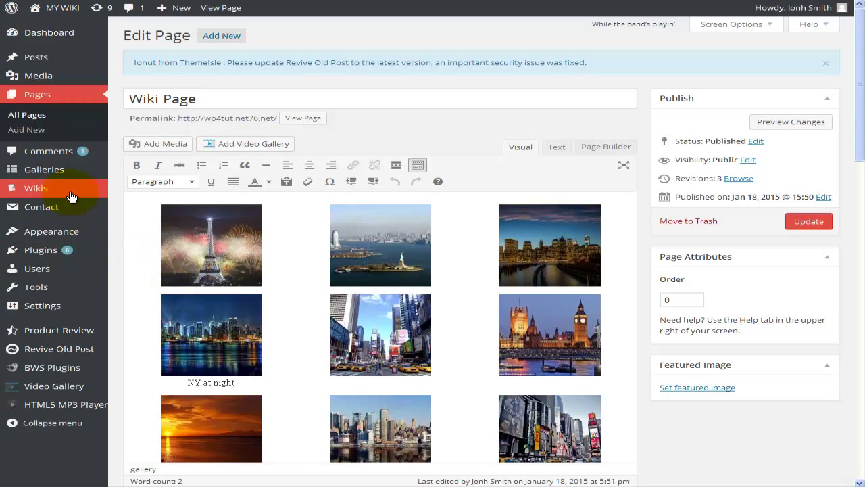
Open the Wiki Settings and check the Wiki Slug setting
mouse_move(71, 196)
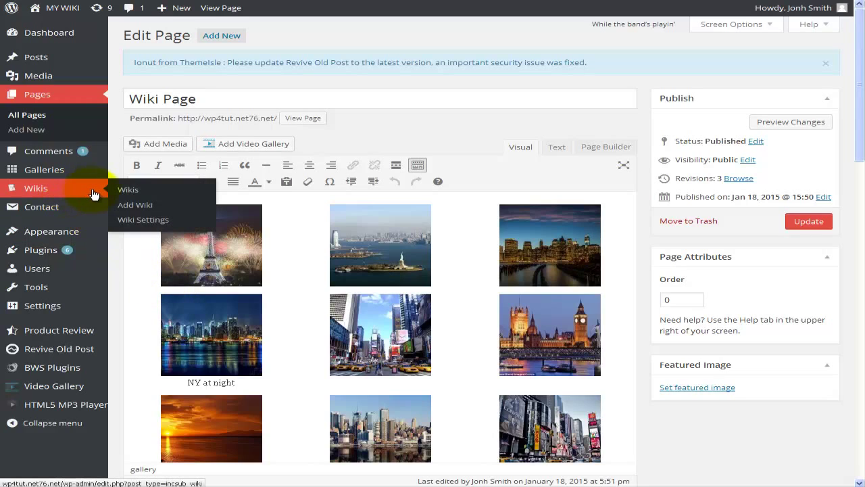
click(163, 221)
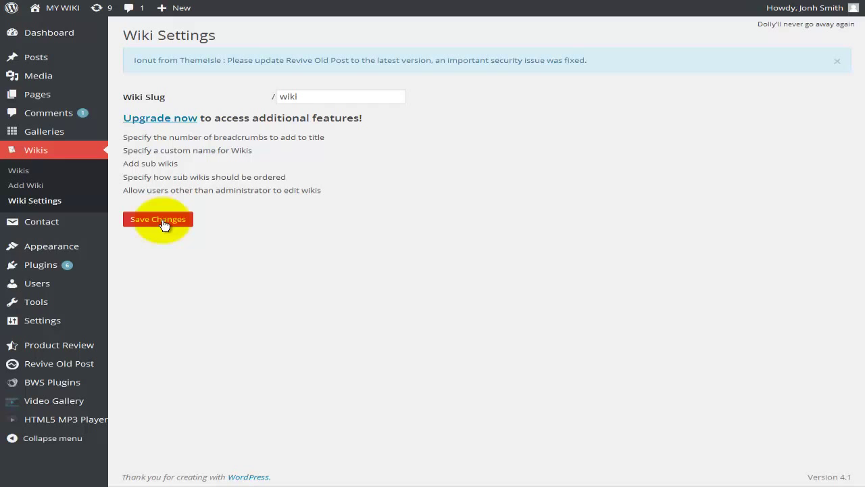
click(310, 94)
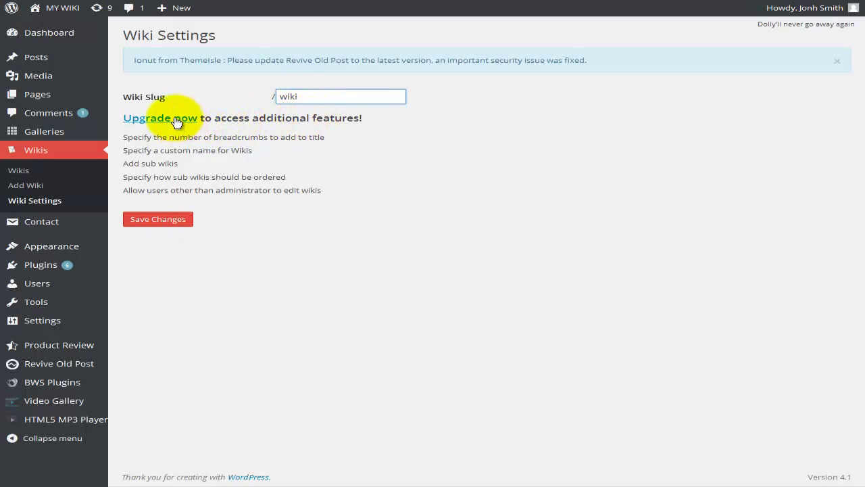
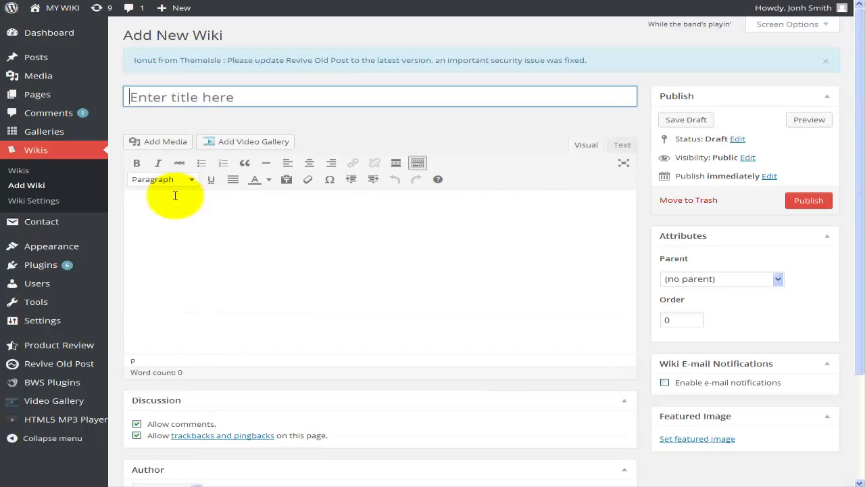
Review the title, content, discussion and author options of the Add New Wiki form
click(189, 93)
click(182, 221)
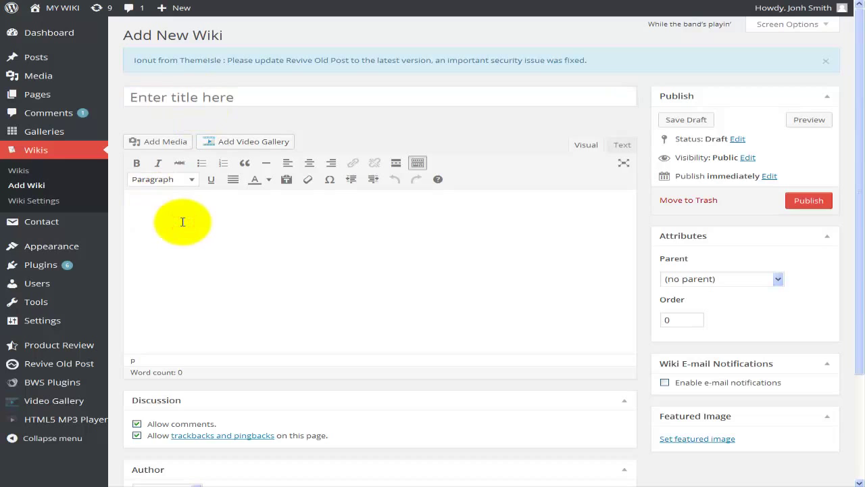
scroll(203, 244, down, 2)
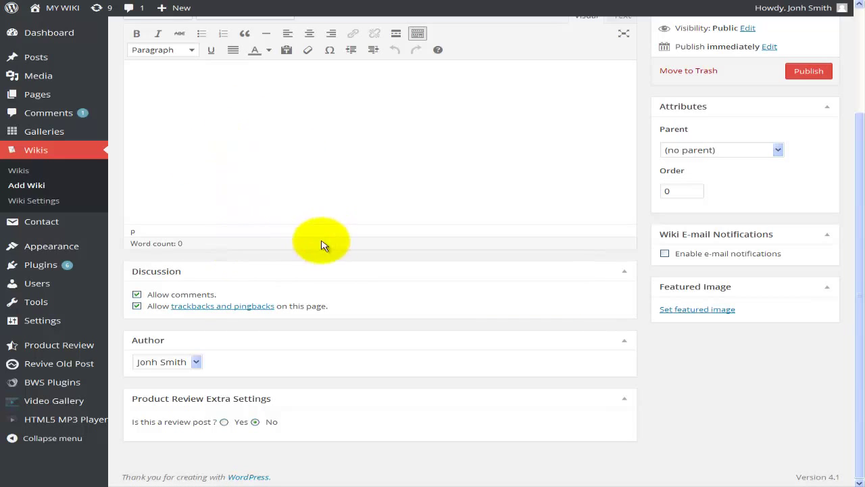
click(168, 362)
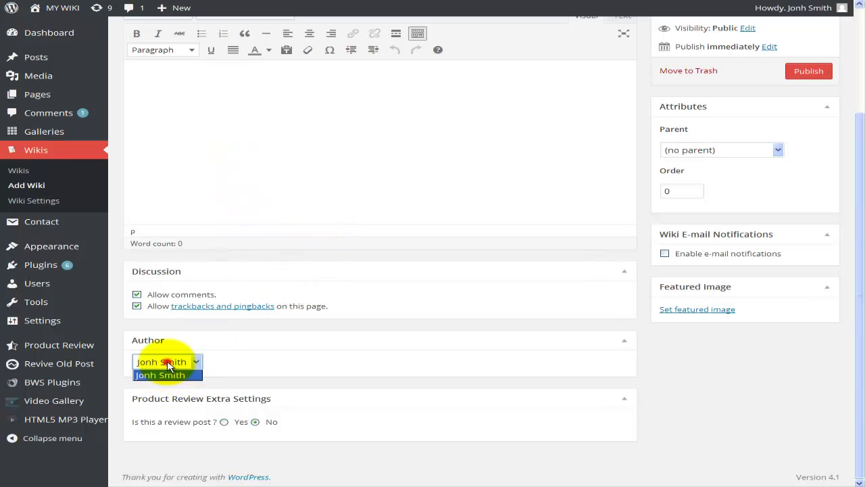
click(280, 364)
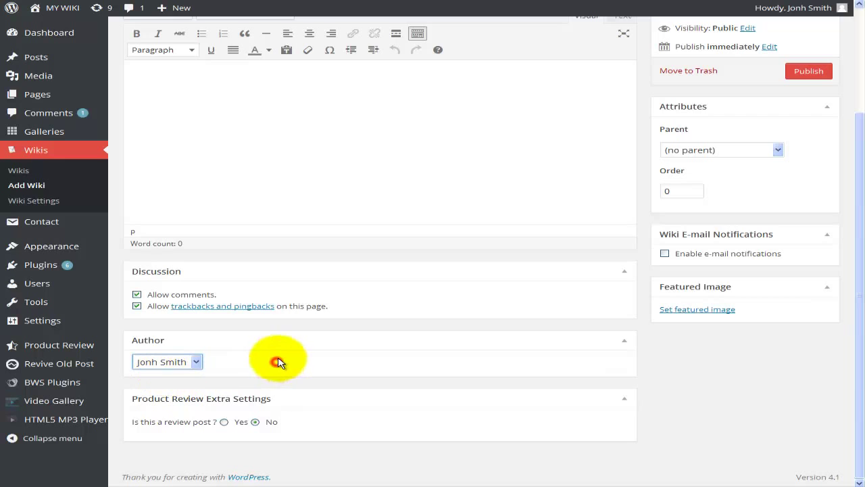
Check which existing wikis can be chosen as the new wiki's parent, leaving it without a parent
scroll(340, 347, up, 1)
scroll(341, 348, up, 3)
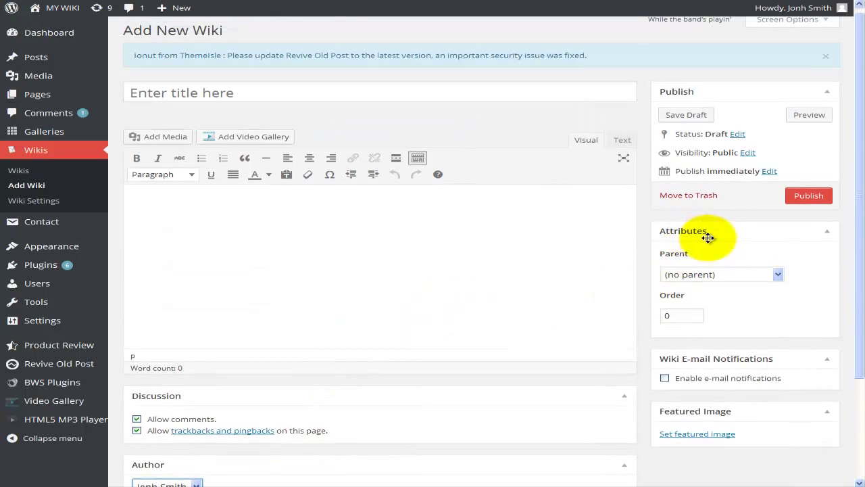
click(729, 276)
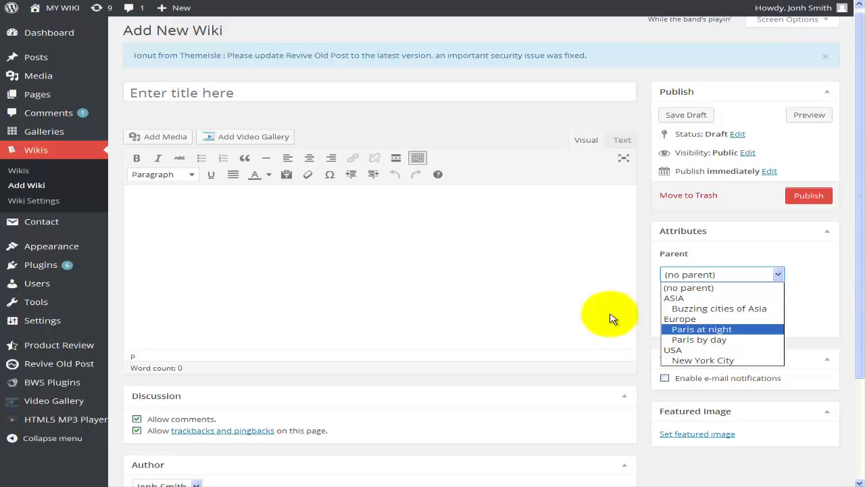
click(536, 292)
Switch to the published site, open the Europe wiki and read through its Paris by day page
click(224, 481)
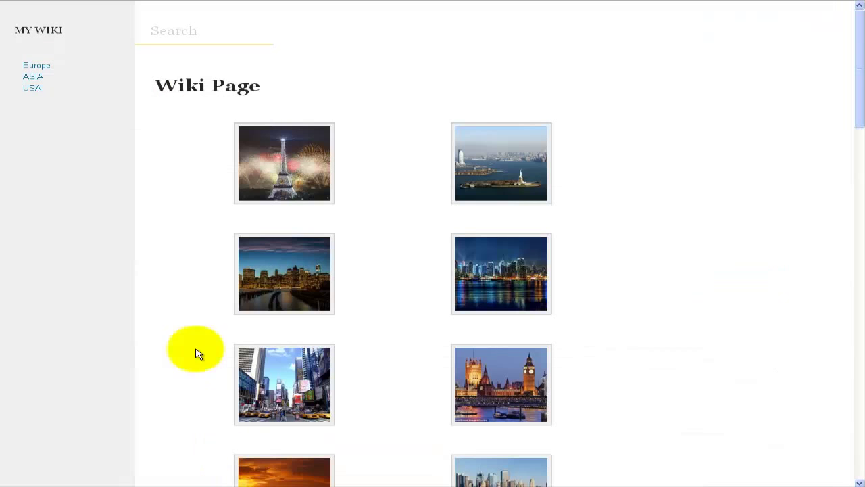
click(42, 66)
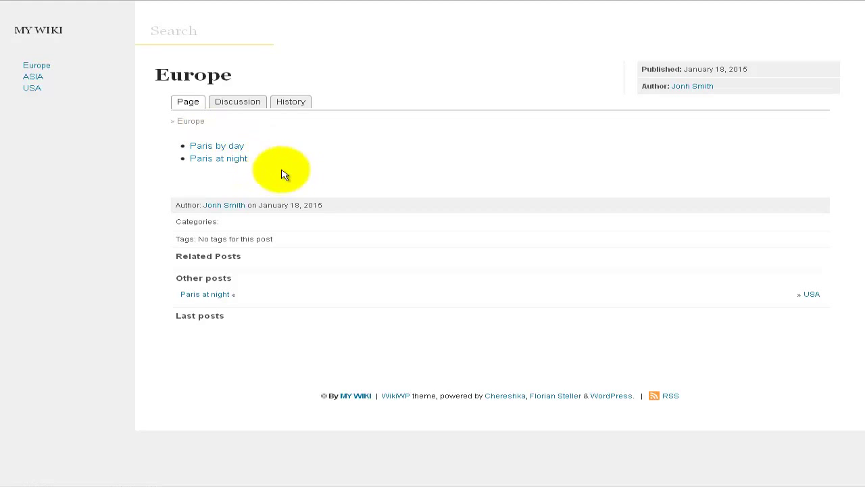
click(235, 148)
scroll(310, 157, down, 3)
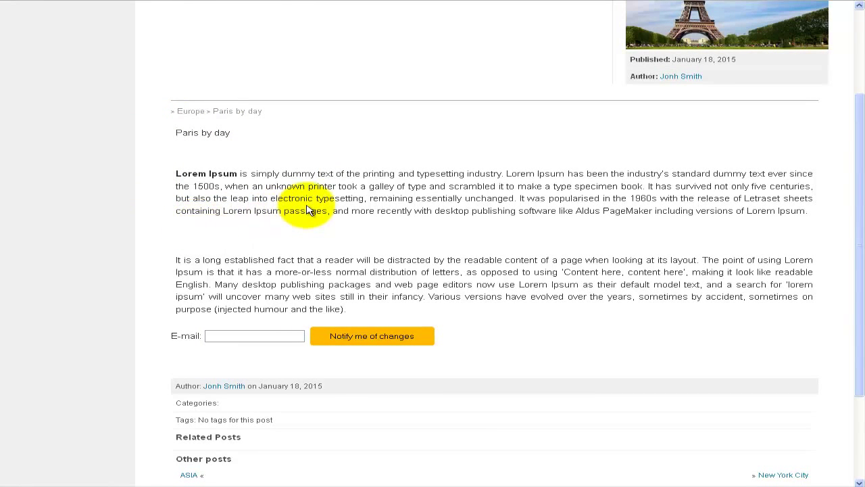
scroll(308, 210, down, 3)
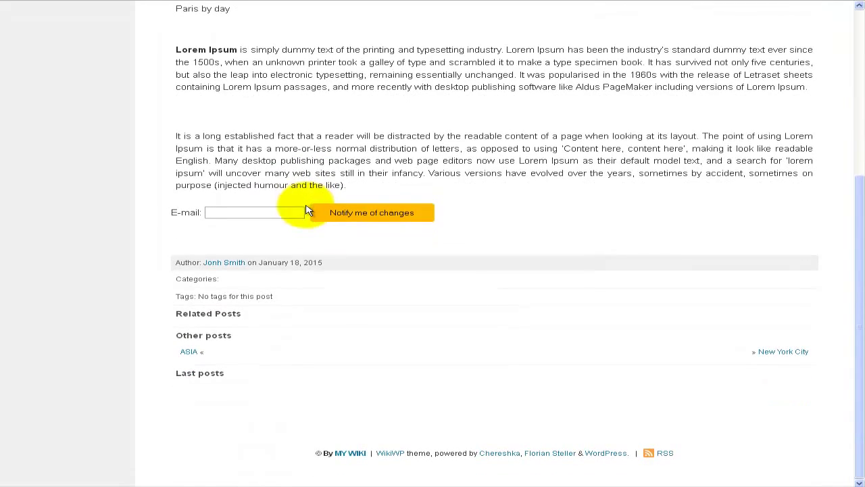
Compare the e-mail change notification field on the Paris by day page with the notification option in the Add New Wiki form
click(269, 214)
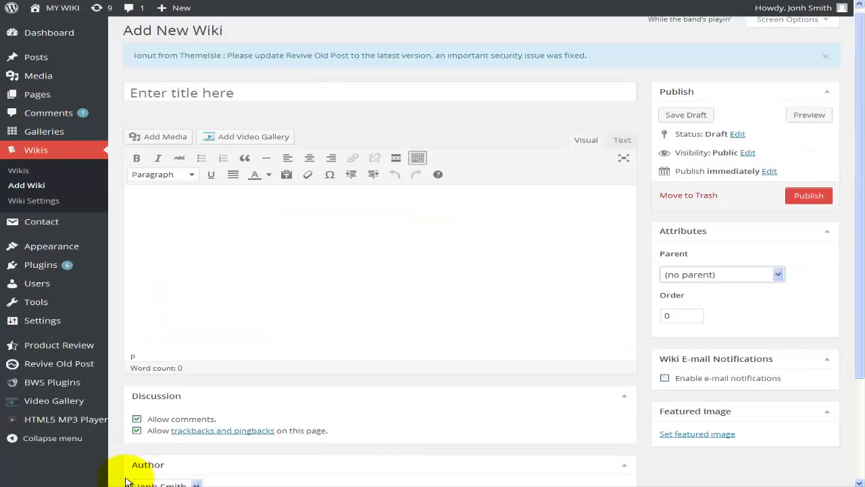
scroll(193, 426, down, 1)
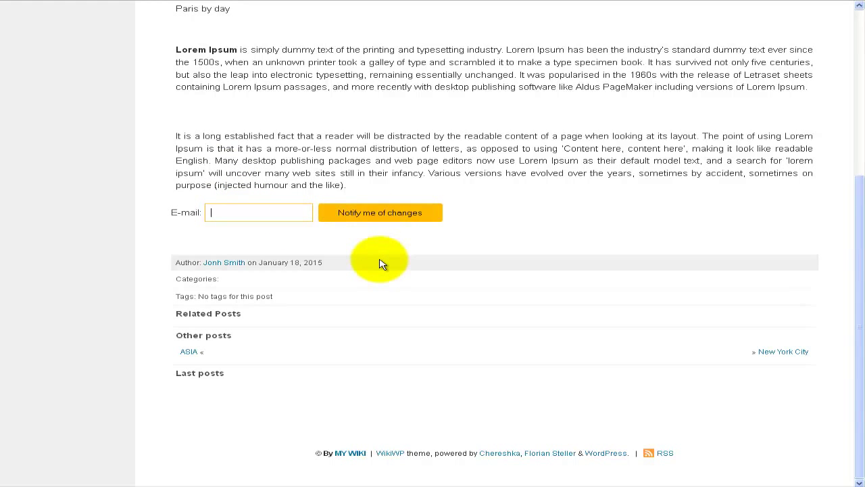
scroll(380, 264, up, 4)
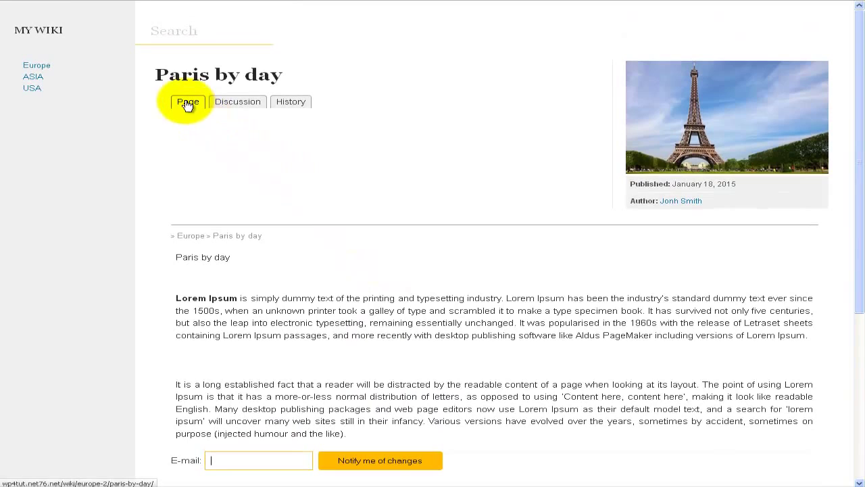
Open the discussion section of the Paris by day page and look over its post details and comment form
click(237, 102)
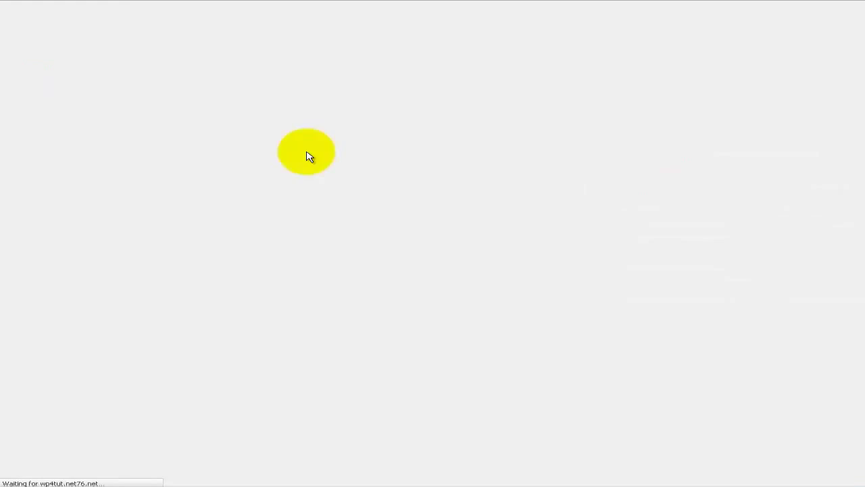
scroll(311, 288, down, 1)
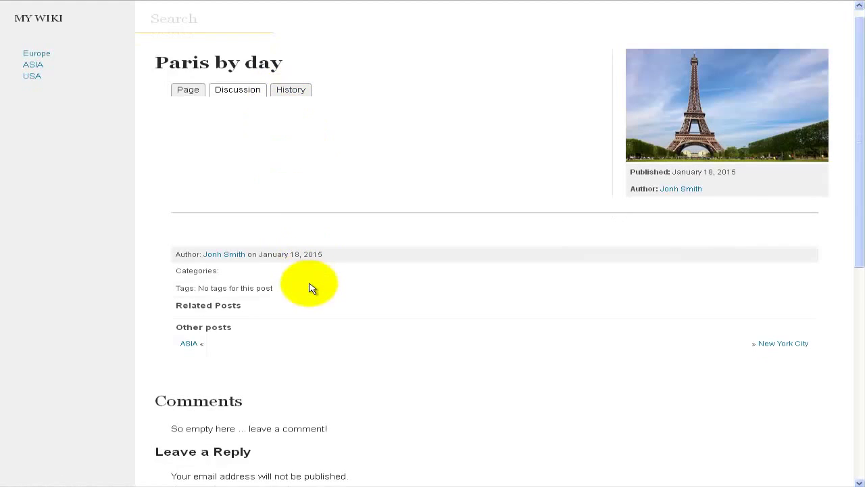
scroll(311, 287, down, 2)
scroll(311, 287, down, 2)
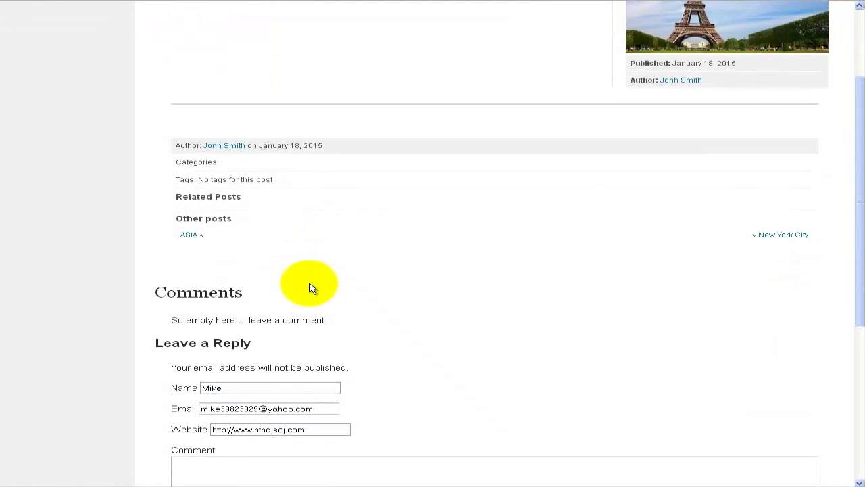
scroll(311, 287, up, 4)
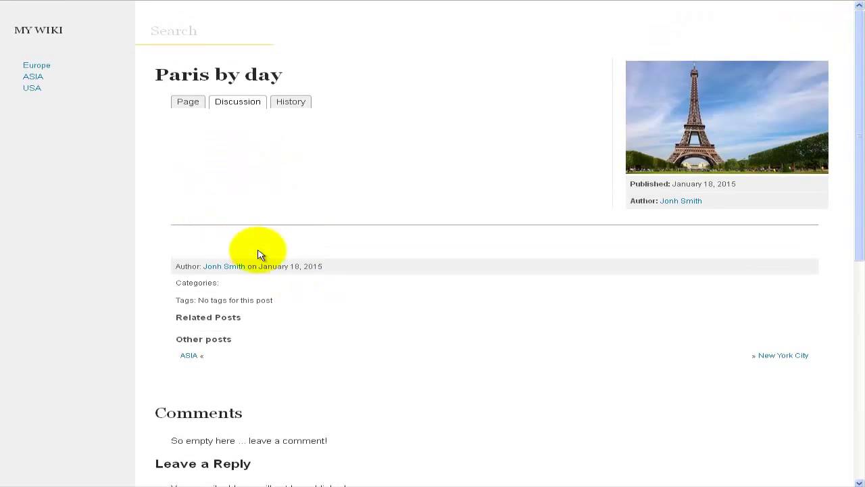
Open the revision history of the Paris by day page and examine the revision content and comparison table
click(291, 104)
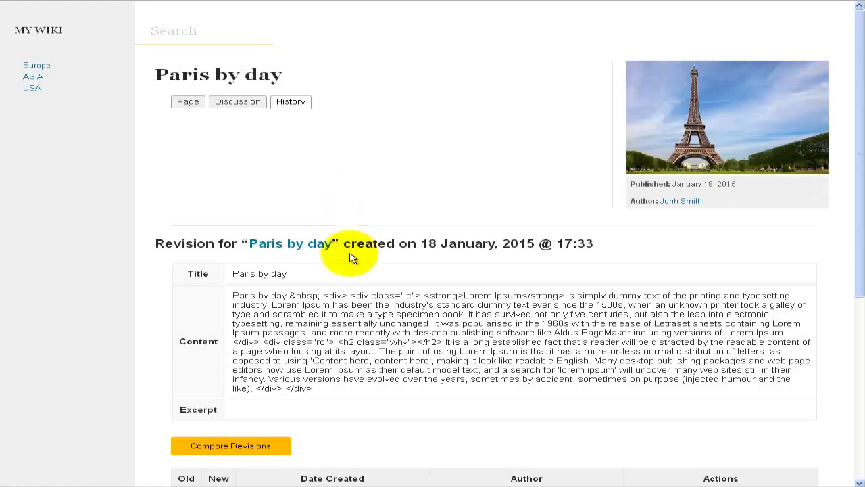
scroll(341, 246, down, 3)
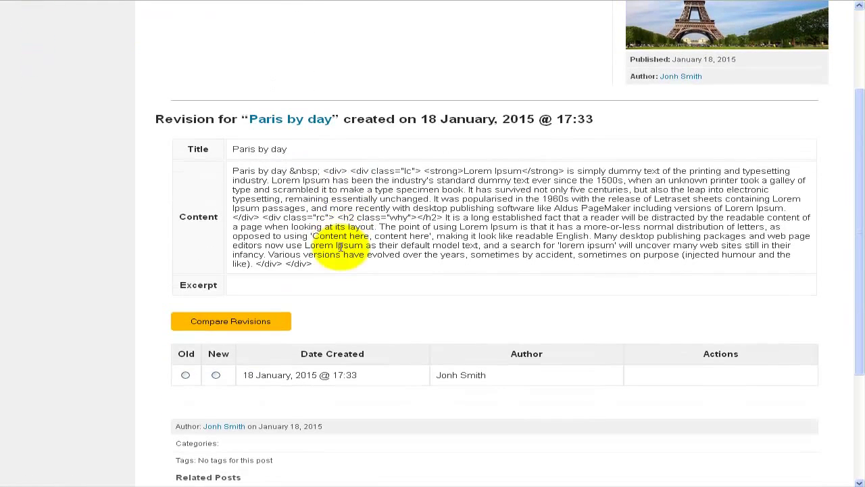
scroll(341, 249, down, 2)
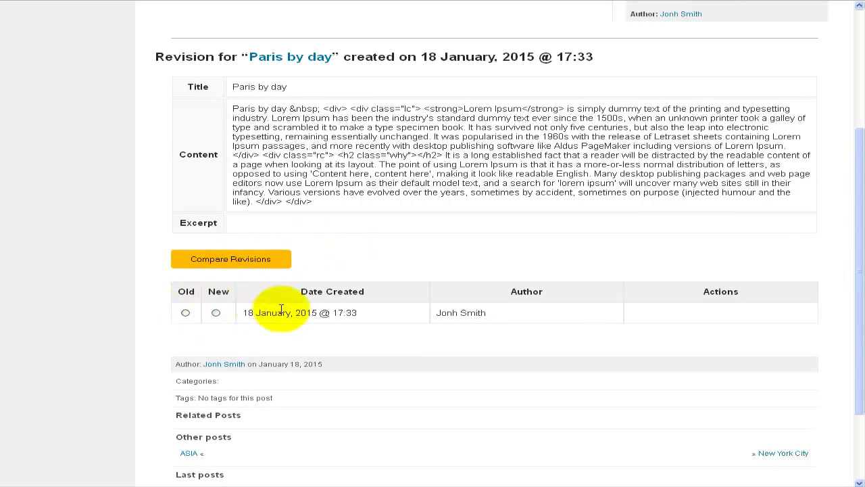
scroll(308, 284, up, 1)
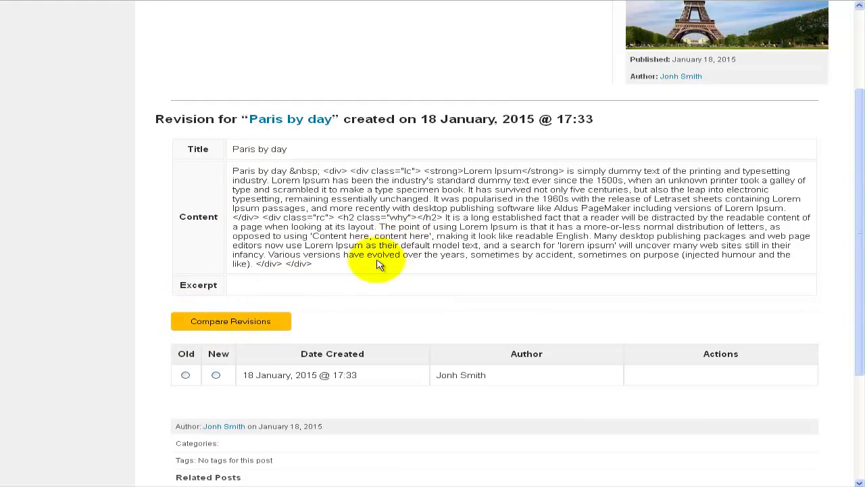
scroll(374, 253, up, 1)
scroll(374, 253, up, 3)
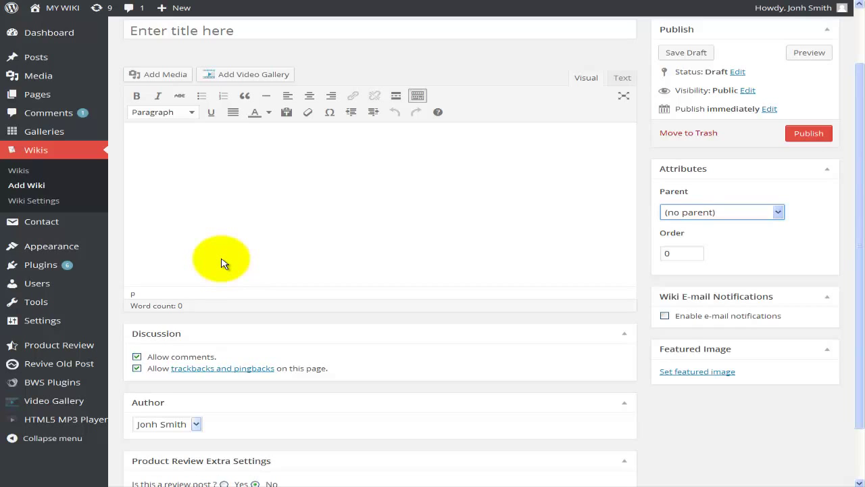
Return to the site admin, open the menu editor and list the wikis available for the wiki menu
mouse_move(81, 248)
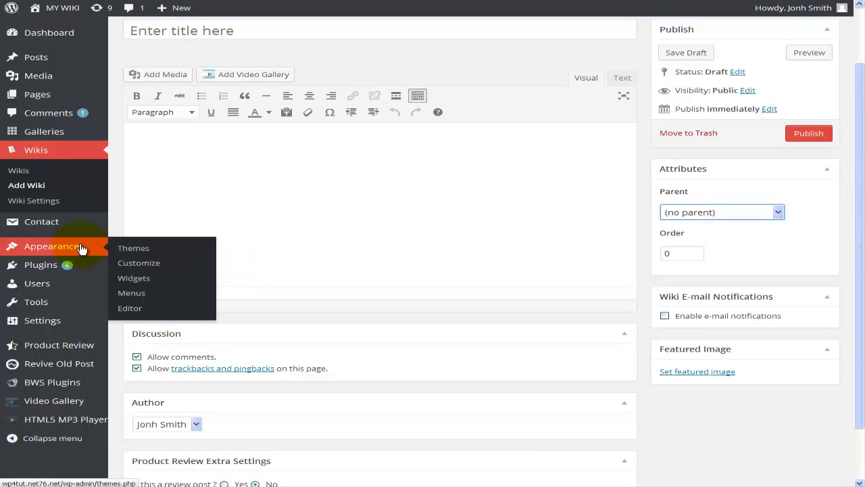
click(149, 296)
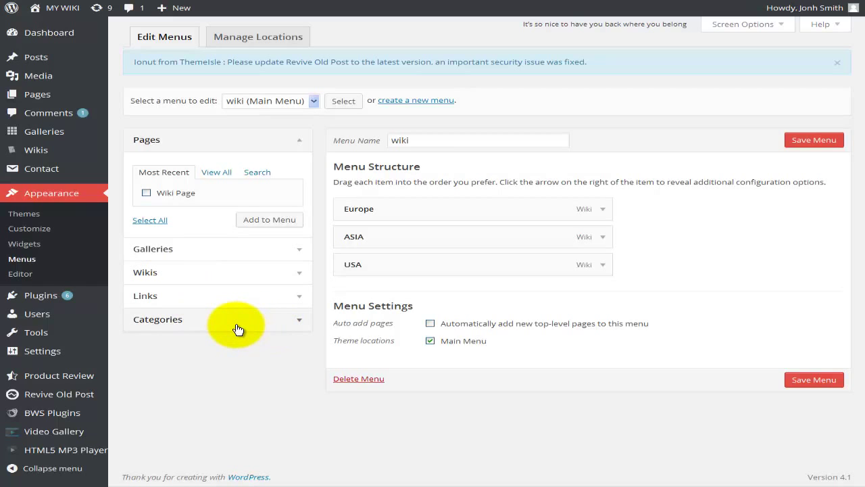
click(214, 279)
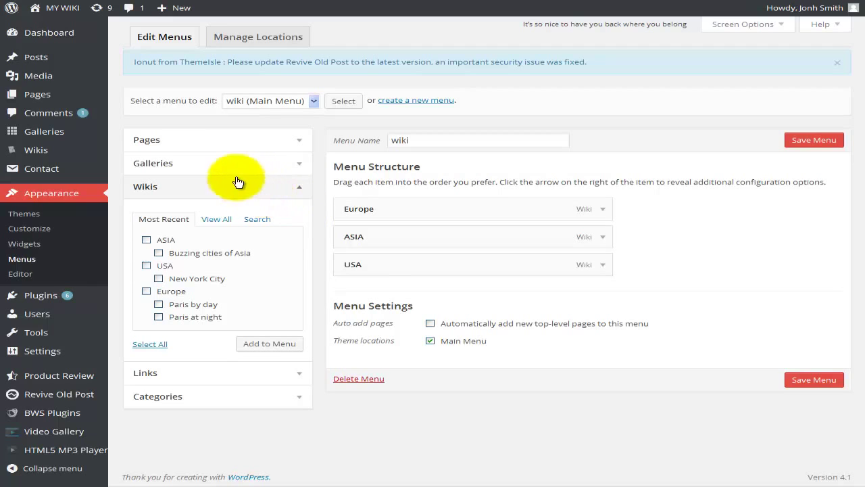
Go to the list of wikis and start a new wiki titled Australia
mouse_move(73, 155)
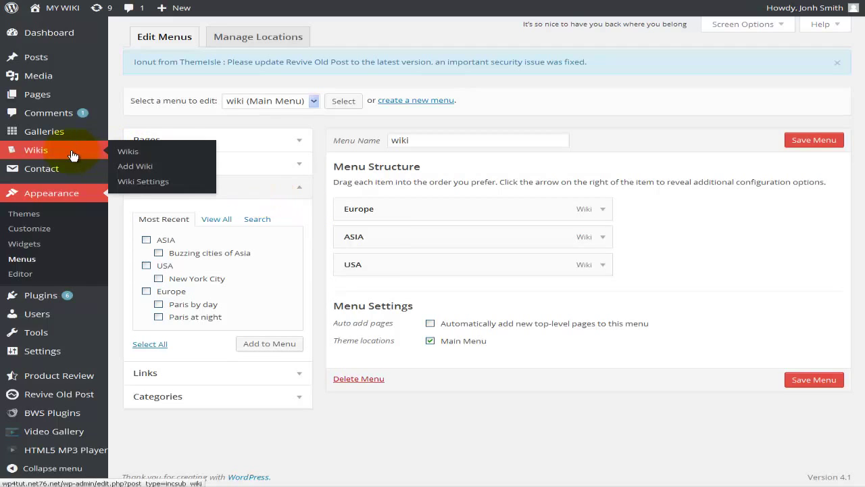
click(138, 156)
click(193, 36)
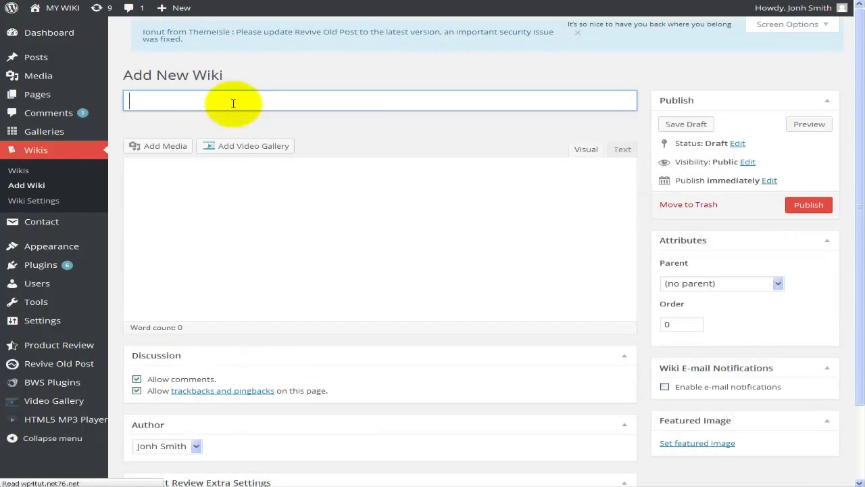
text(Australia)
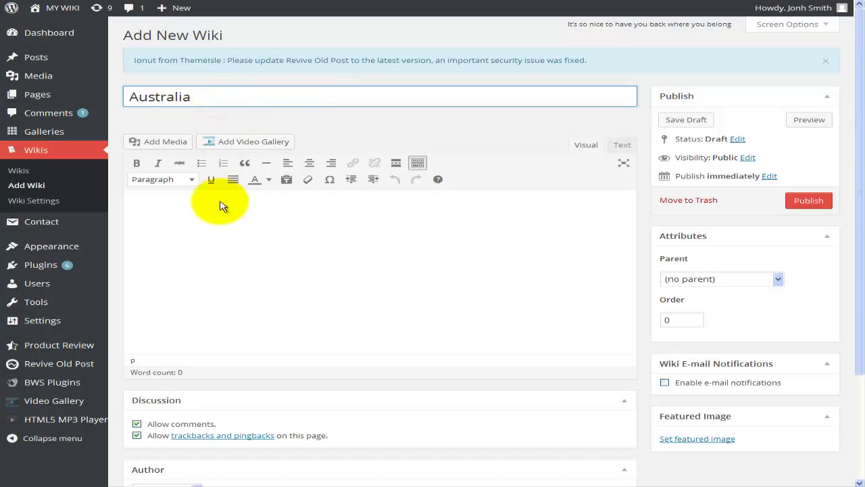
click(229, 251)
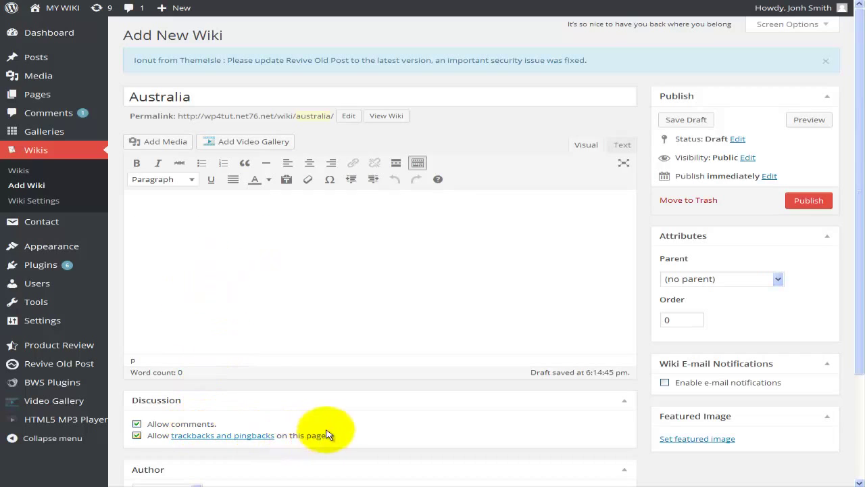
Disable comments as well as trackbacks and pingbacks for the Australia wiki
scroll(320, 416, down, 1)
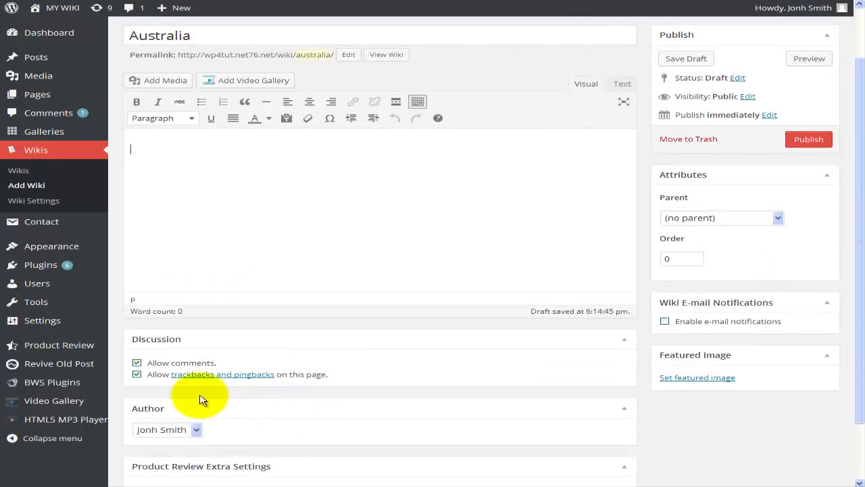
click(136, 362)
click(137, 373)
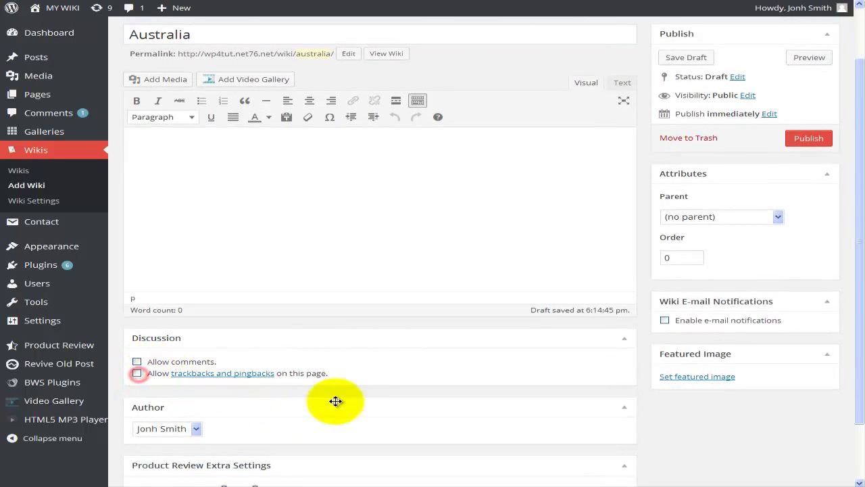
Check the parent choices, keep the Australia wiki without a parent, and enable its e-mail notifications
scroll(451, 396, up, 1)
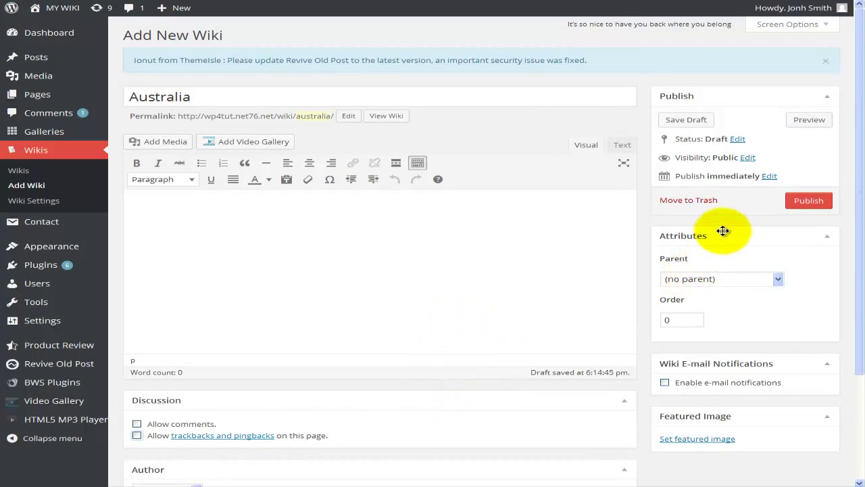
click(778, 279)
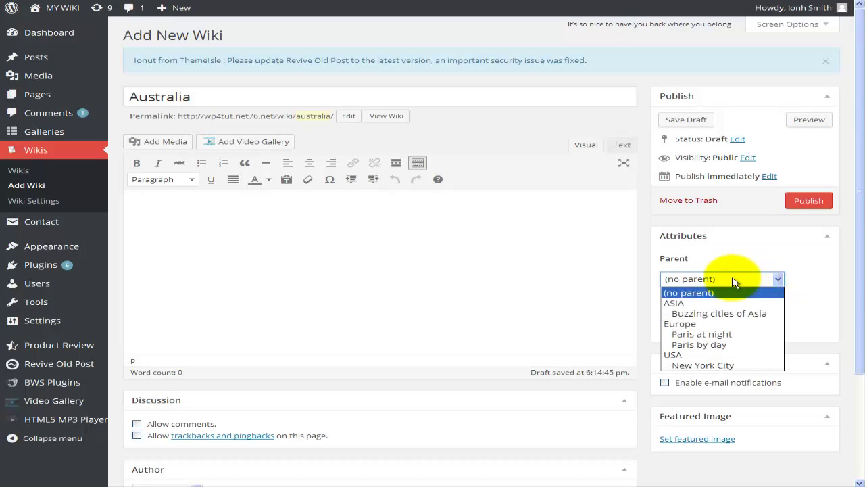
click(800, 275)
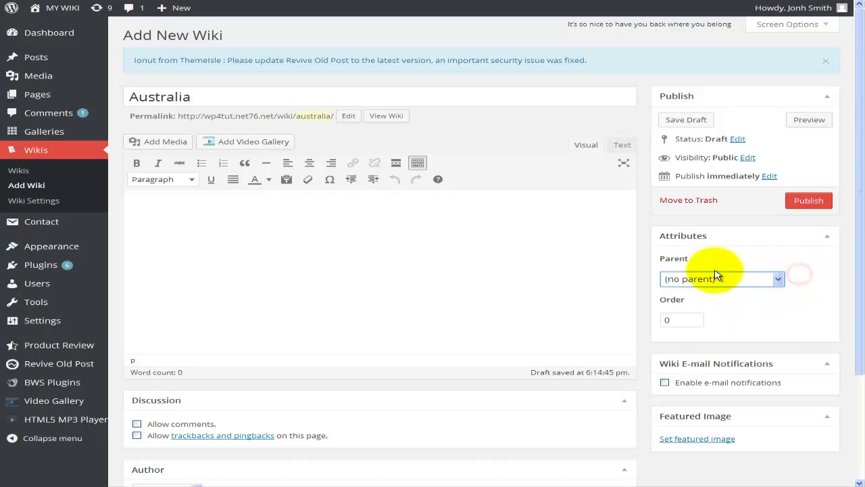
scroll(724, 304, down, 2)
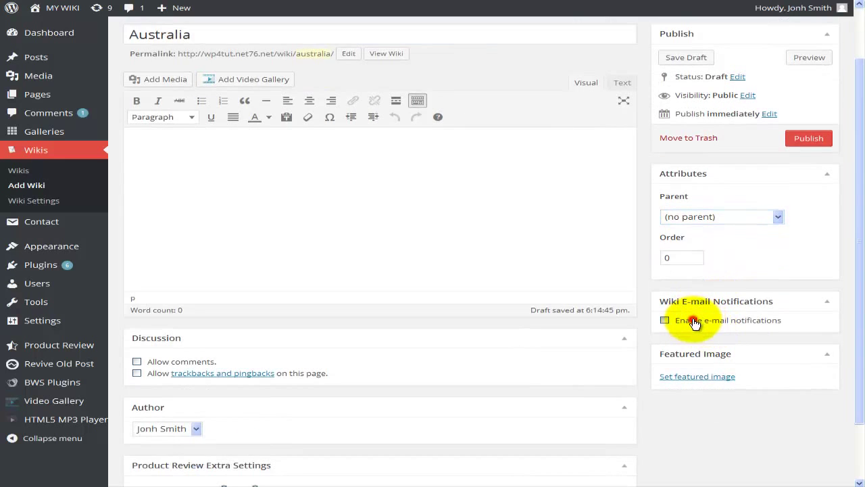
click(697, 323)
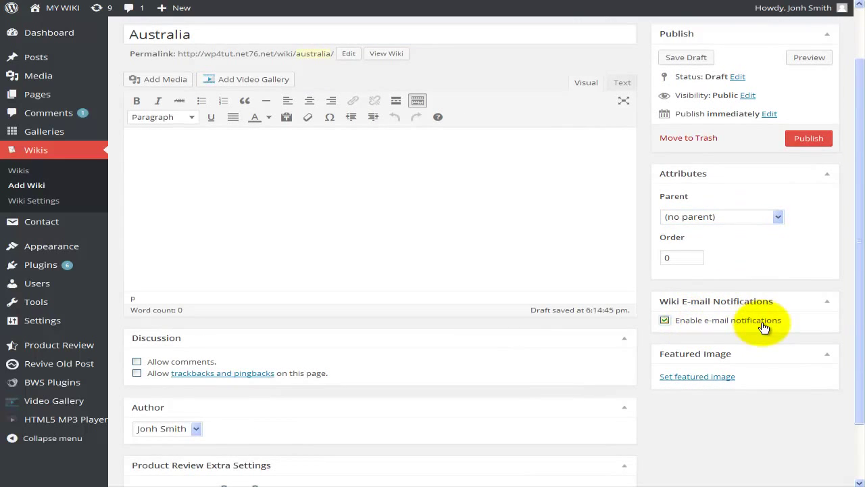
Set the existing library image melbourne_2019449c.jpg as the Australia wiki's featured image and publish the wiki
click(686, 376)
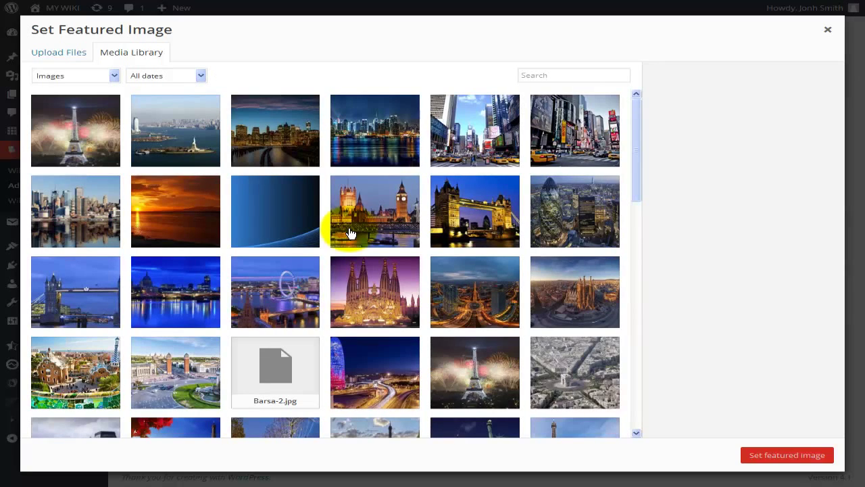
scroll(350, 233, down, 2)
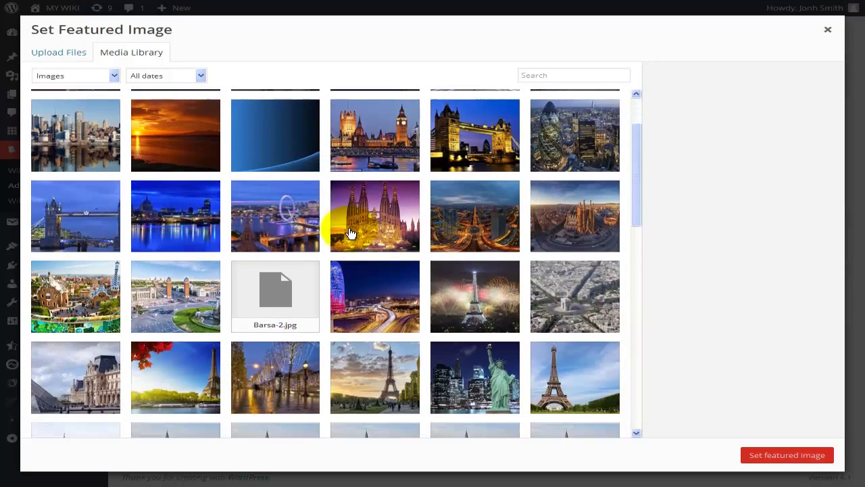
scroll(350, 234, down, 2)
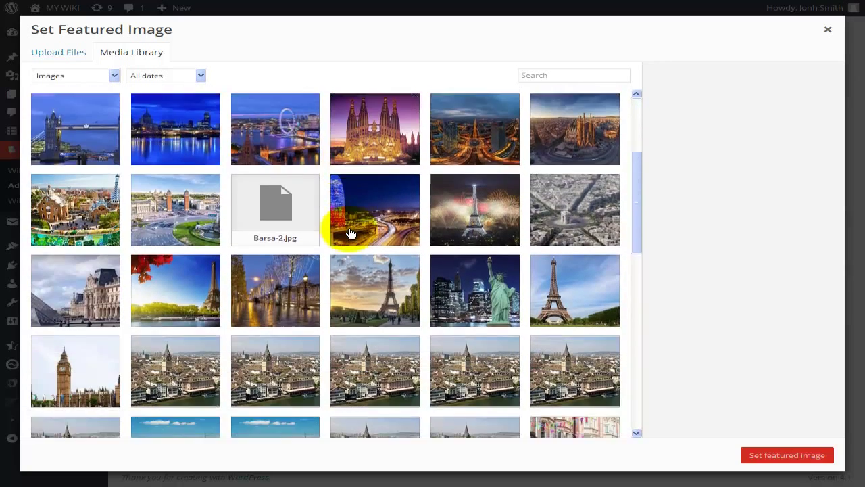
scroll(350, 233, down, 4)
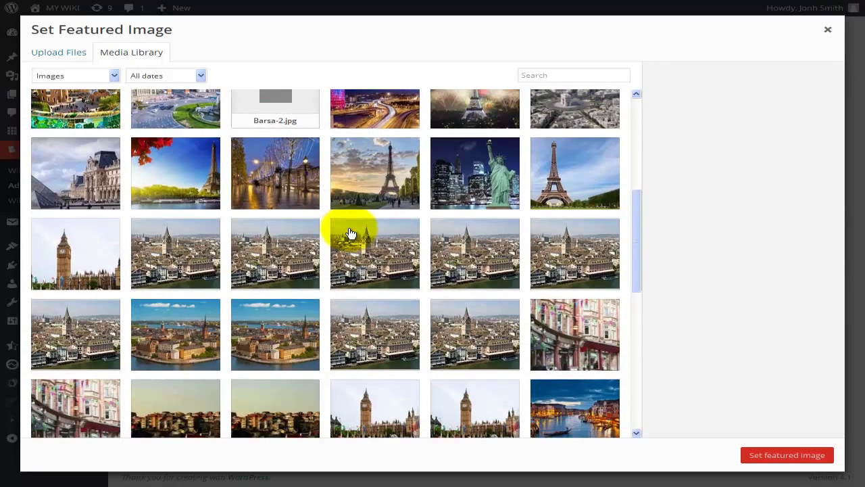
scroll(350, 233, down, 3)
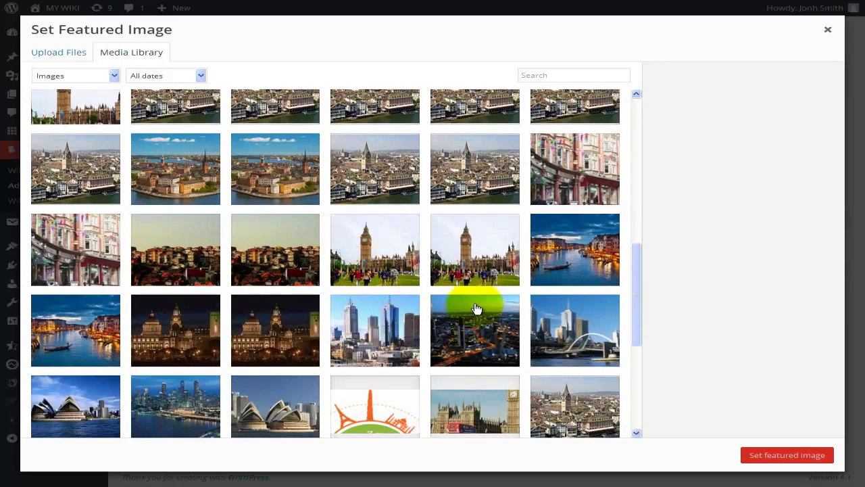
click(554, 333)
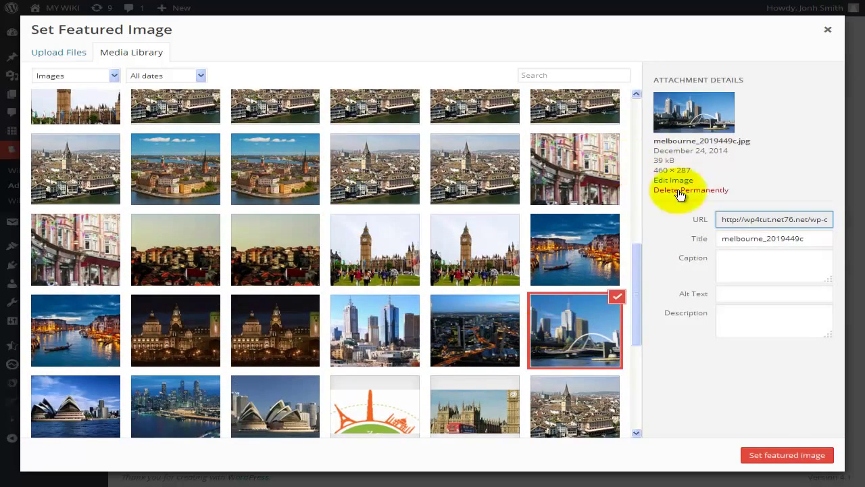
click(764, 457)
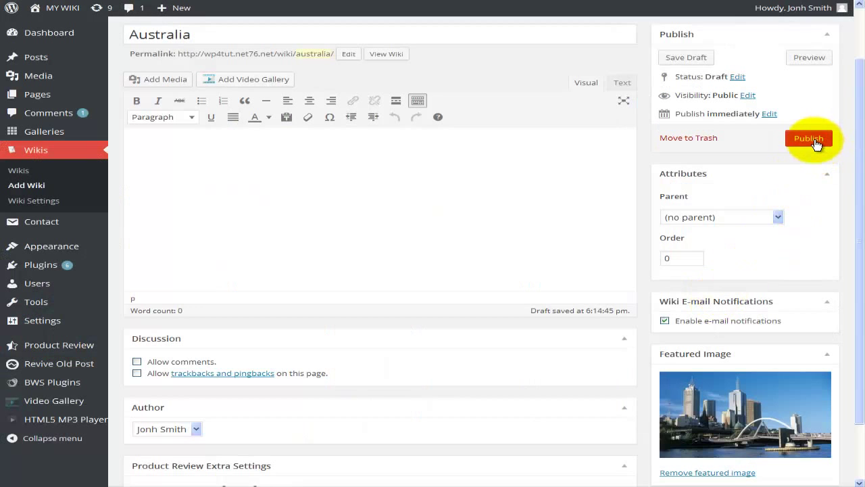
click(815, 143)
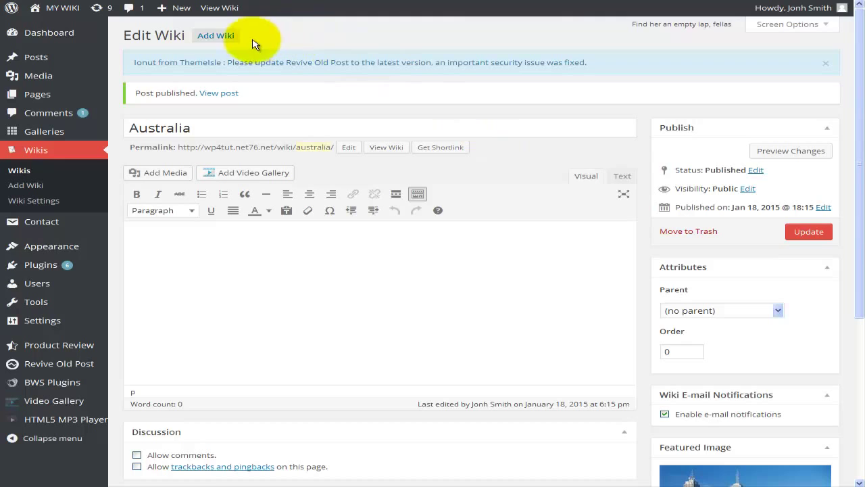
Start a new wiki titled Melbourne, with the text Melbourne in its body and a horizontal line beneath it
click(215, 36)
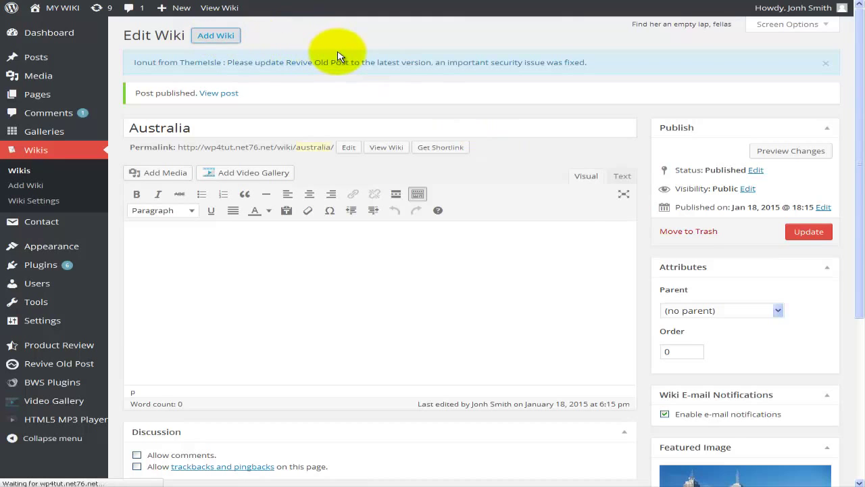
text(Melbourne)
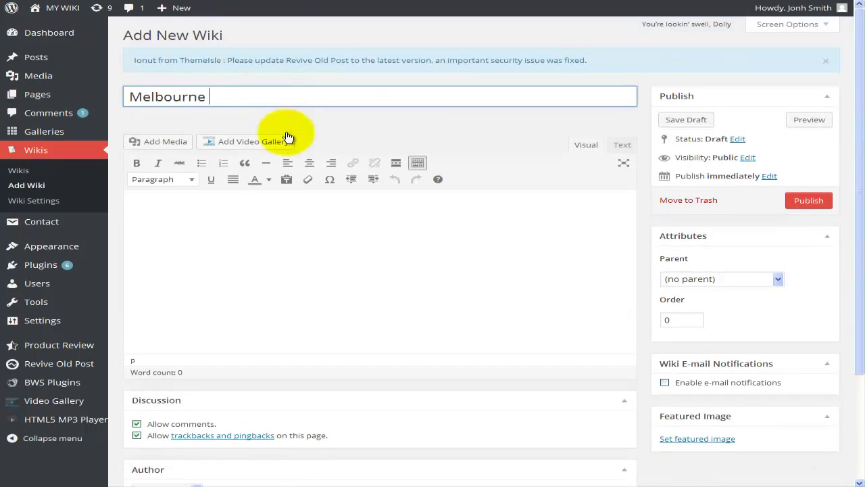
click(238, 214)
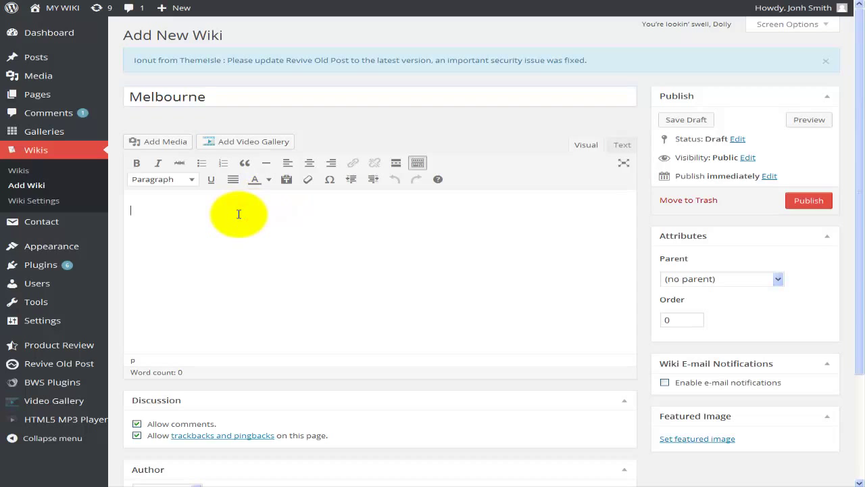
text(Melbourne)
key(Return)
click(266, 163)
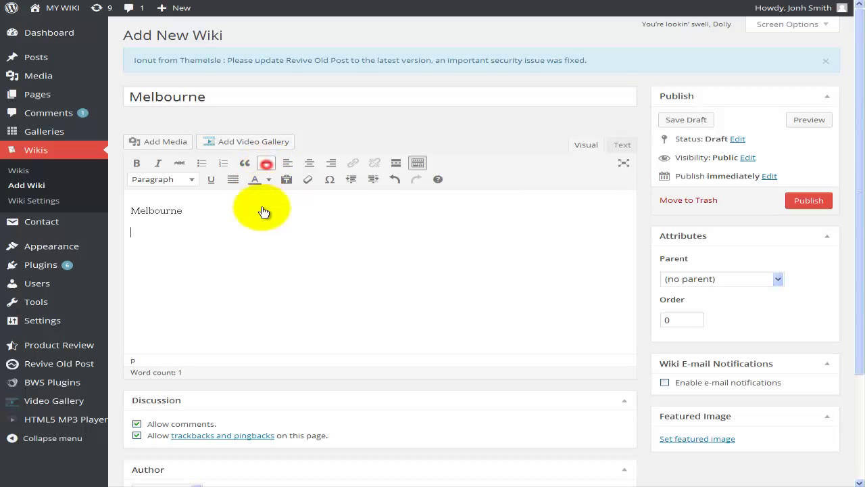
Format the Melbourne text in the wiki body as Heading 1 in red
drag(195, 216, 123, 210)
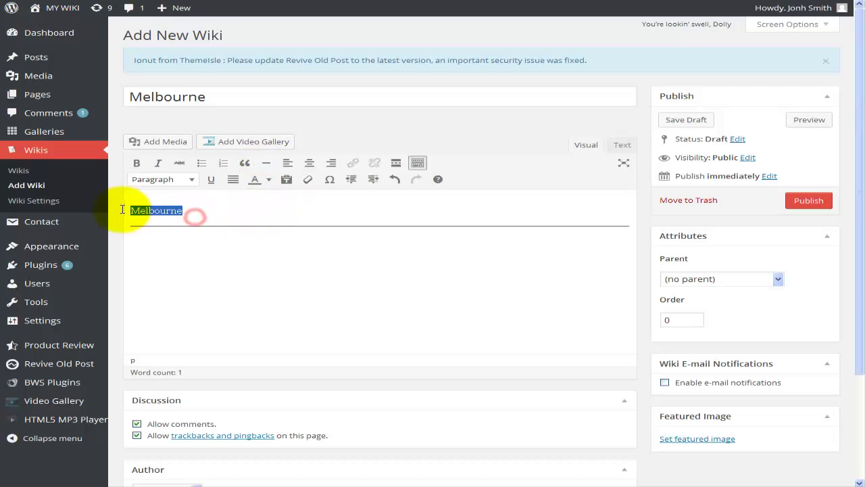
click(269, 180)
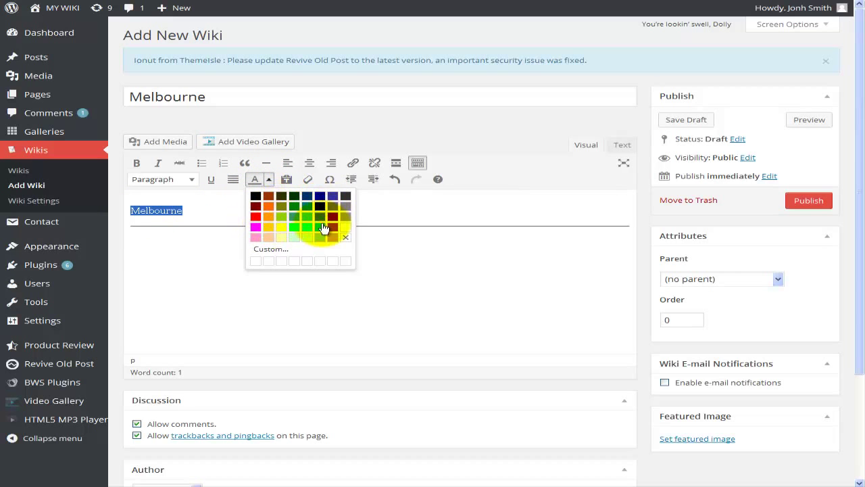
click(256, 216)
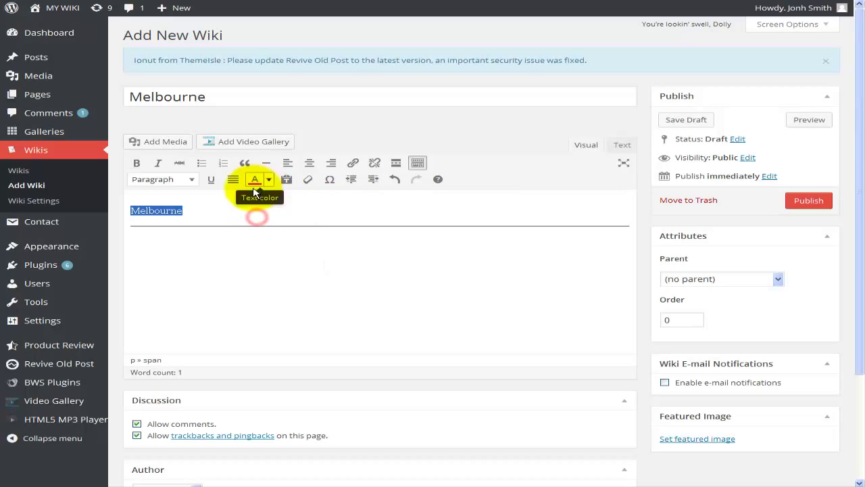
click(192, 179)
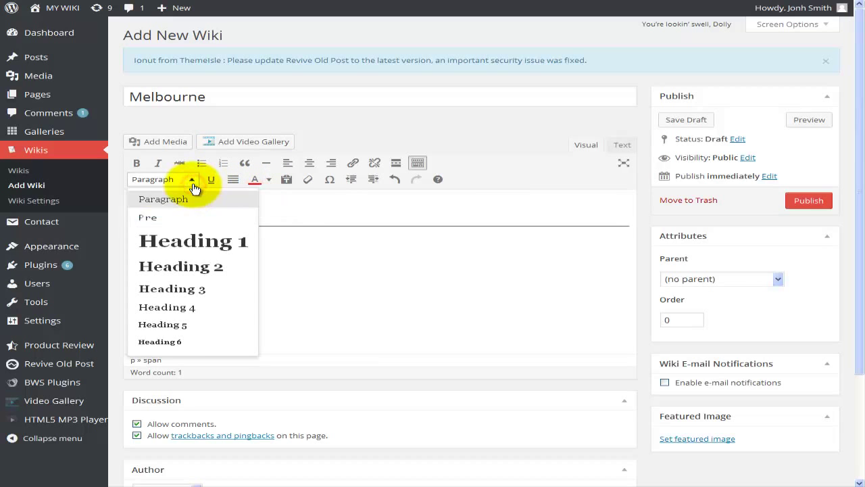
click(203, 242)
click(192, 268)
Insert the media library image PMELYarraRiverMelbourne.jpg beside the Melbourne heading, left-aligned at Medium 300 × 133 size
click(310, 218)
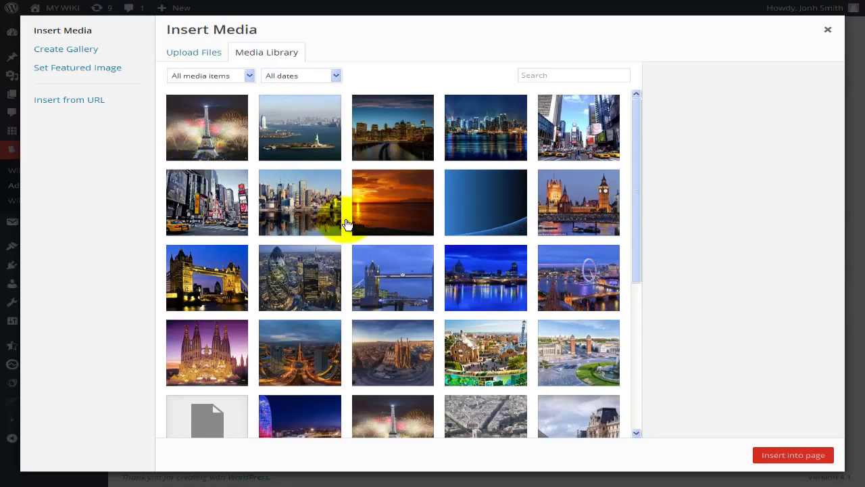
scroll(347, 224, down, 1)
scroll(347, 224, down, 3)
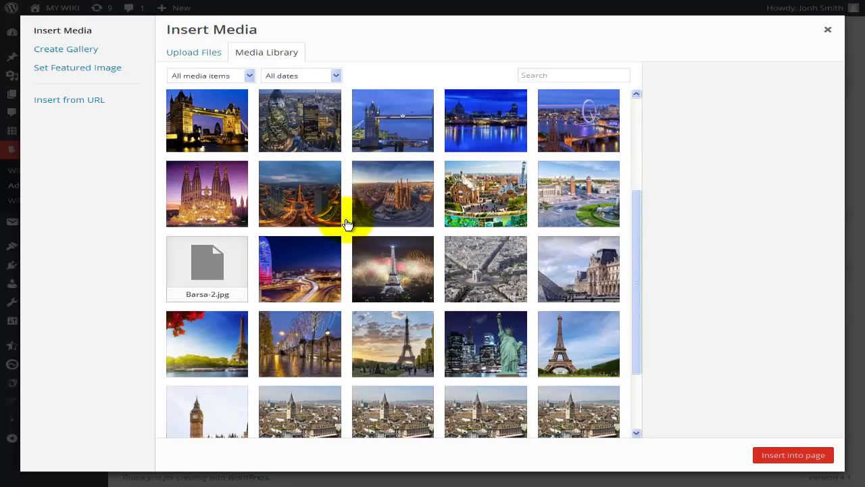
scroll(347, 224, down, 2)
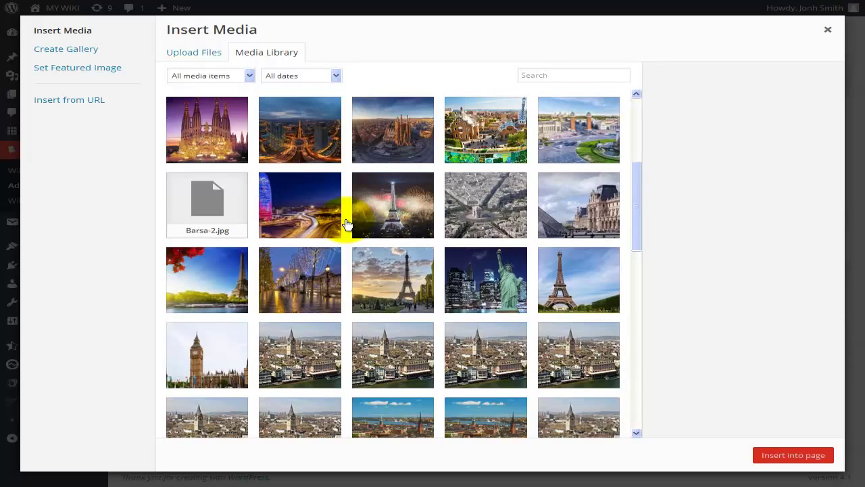
scroll(347, 223, down, 2)
scroll(347, 224, down, 2)
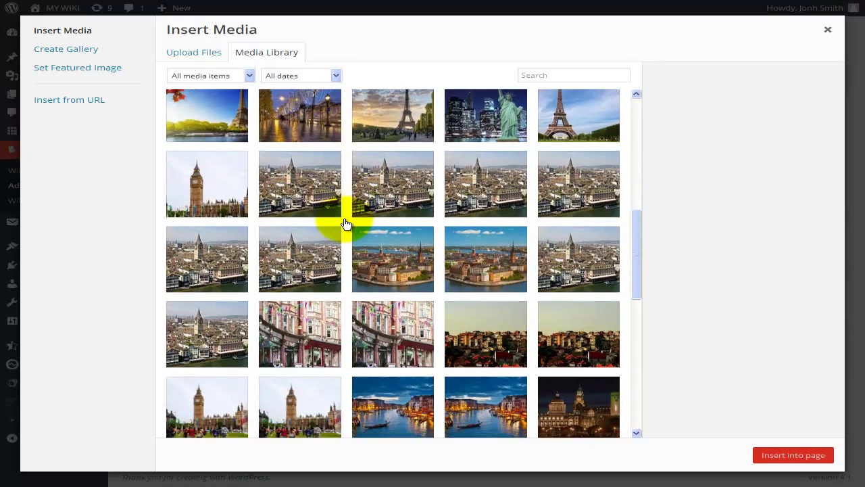
scroll(347, 224, down, 2)
scroll(347, 223, down, 1)
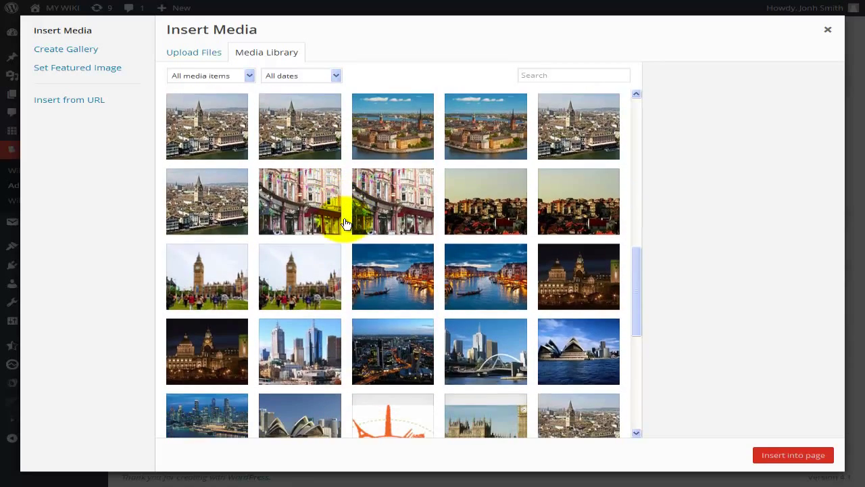
scroll(347, 223, down, 2)
scroll(345, 223, down, 2)
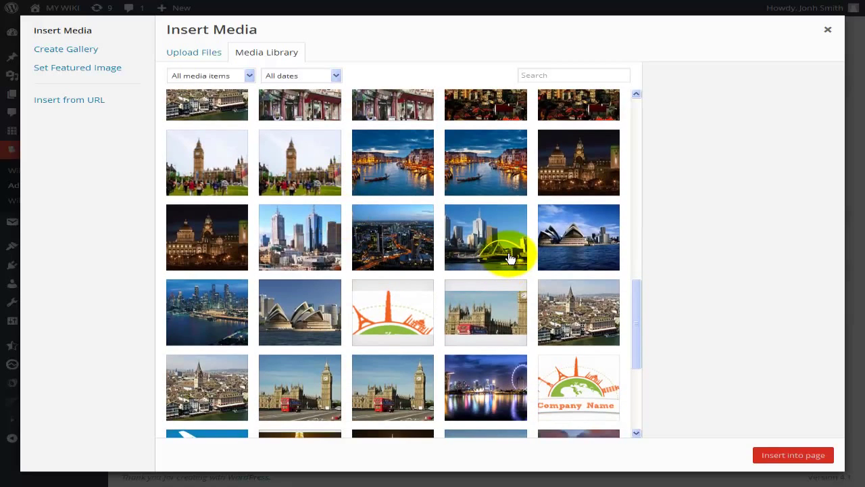
click(291, 227)
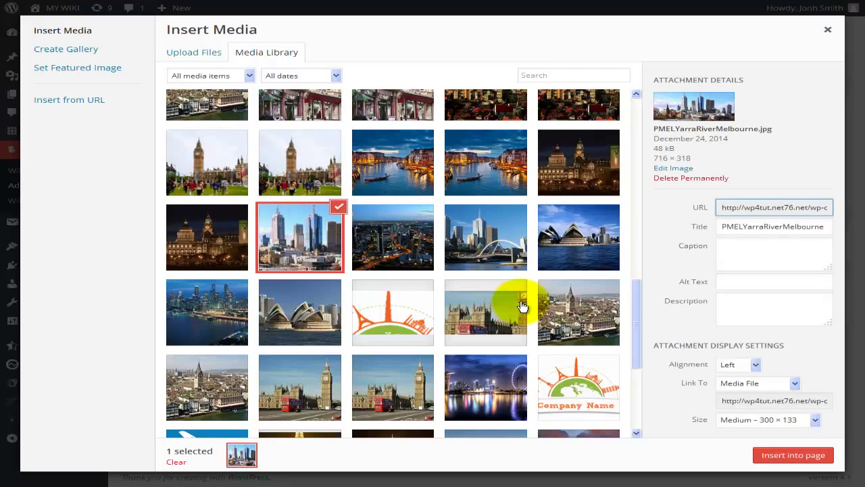
click(780, 457)
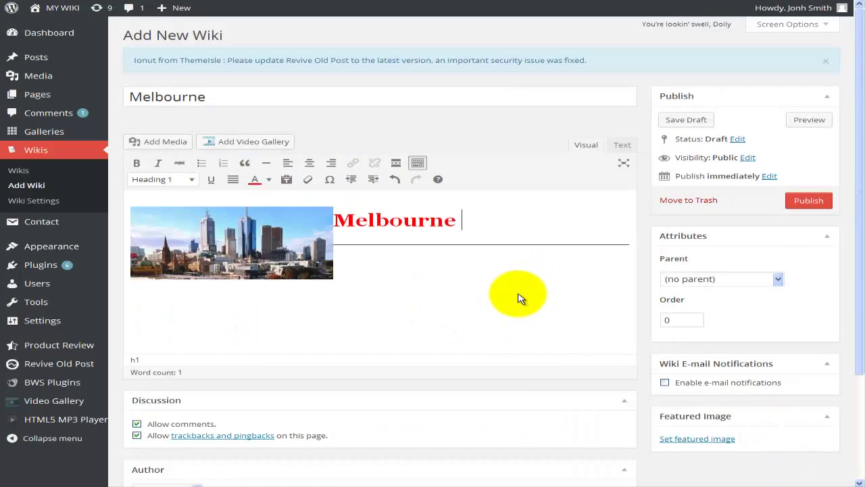
Align the inserted skyline image to the right and shrink it to about half its size
click(238, 237)
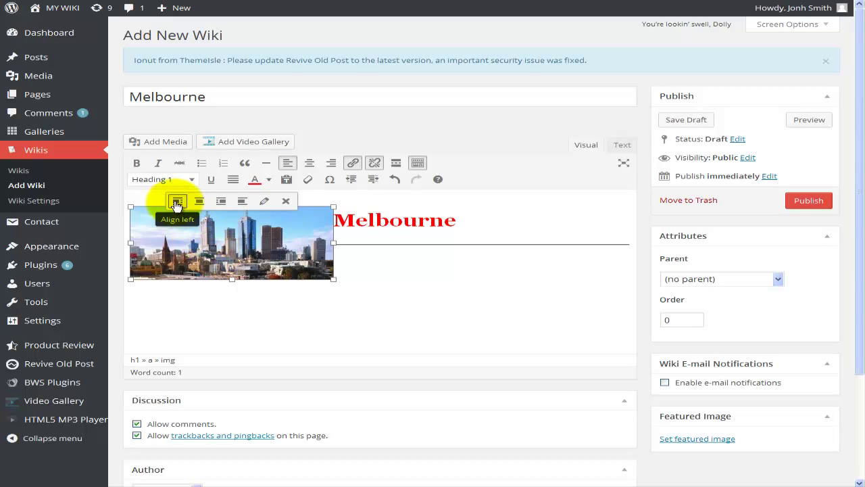
click(222, 201)
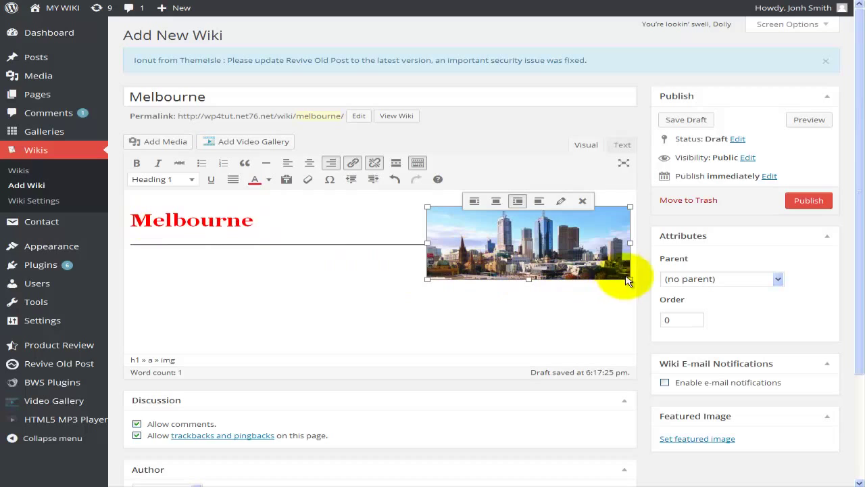
drag(630, 279, 541, 233)
click(518, 273)
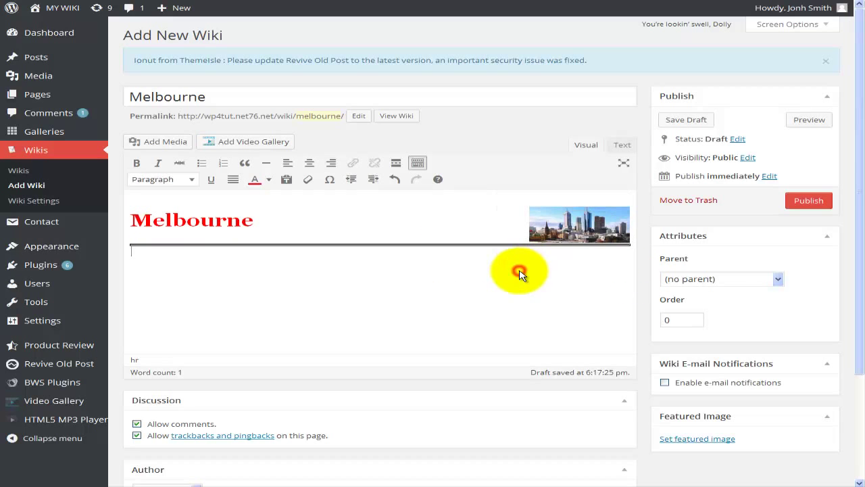
Copy the selected "What is Lorem Ipsum?" and "Why do we use it?" paragraphs from the Lorem Ipsum site and paste them below the horizontal line
click(376, 274)
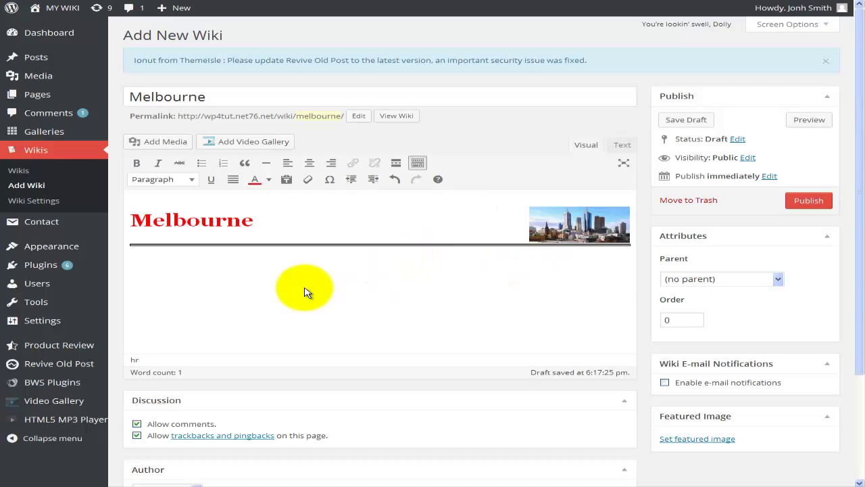
key(Return)
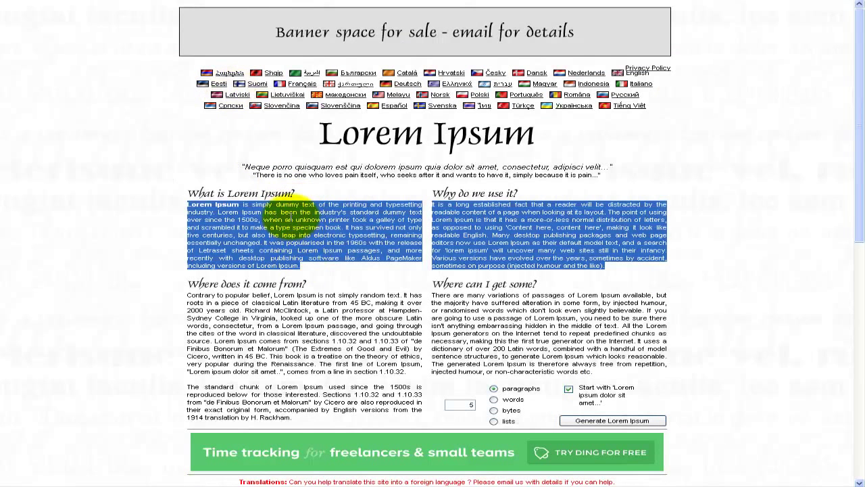
right_click(297, 223)
click(301, 228)
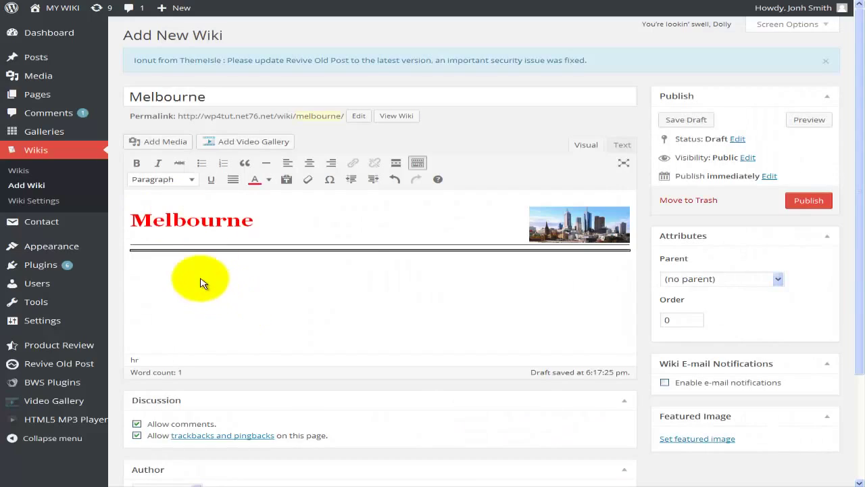
click(197, 278)
text(Lorem Ipsum is simply dummy text of the printing and typesetting industry. Lorem Ipsum has been the industry's standard dummy text ever since the 1500s, when an unknown printer took a galley of type and scrambled it to make a type specimen book. It has survived not only five centuries, but also the leap into electronic typesetting, remaining essentially unchanged. It was popularised in the 1960s with the release of Letraset sheets containing Lorem Ipsum passages, and more recently with desktop publishing software like Aldus PageMaker including versions of Lorem Ipsum.\nIt is a long established fact that a reader will be distracted by the readable content of a page when looking at its layout. The point of using Lorem Ipsum is that it has a more-or-less normal distribution of letters, as opposed to using 'Content here, content here', making it look like readable English. Many desktop publishing packages and web page editors now use Lorem Ipsum as their default model text, and a search for 'lorem ipsum' will uncover many web sites still in their infancy. Various versions have evolved over the years, sometimes by accident, sometimes on purpose (injected humour and the like).)
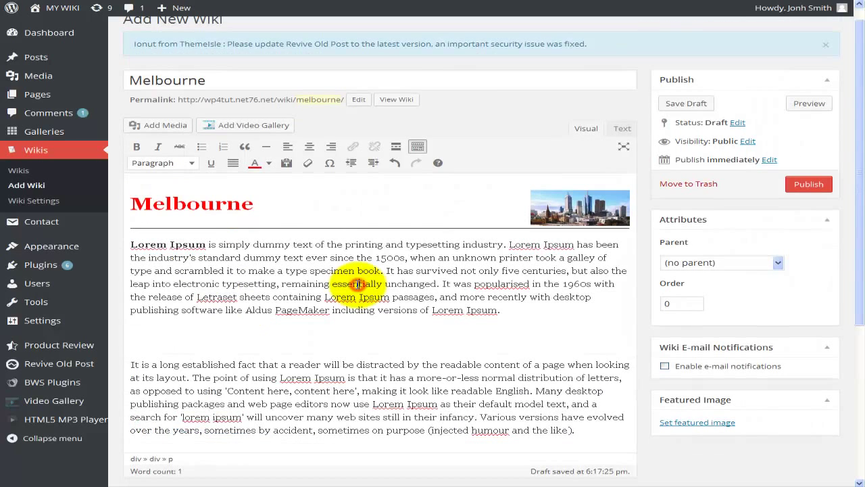
Try to delete the blank line between the two pasted paragraphs and undo the deletion
click(383, 330)
key(Delete)
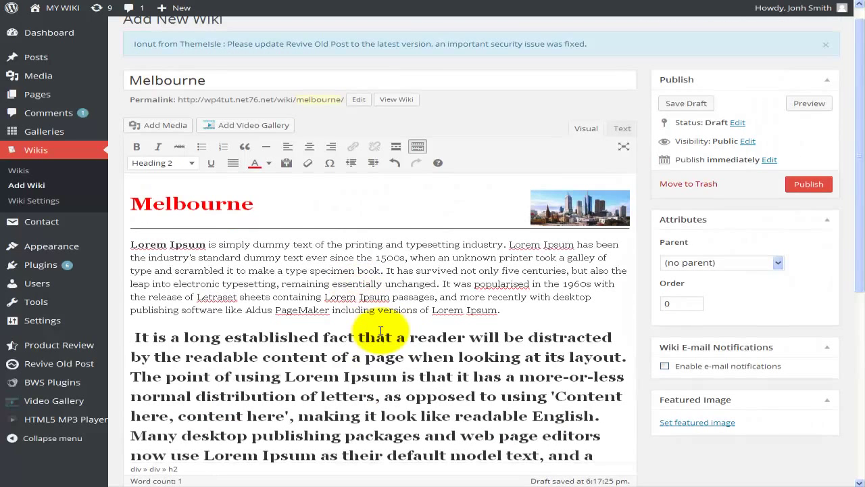
key(ctrl+z)
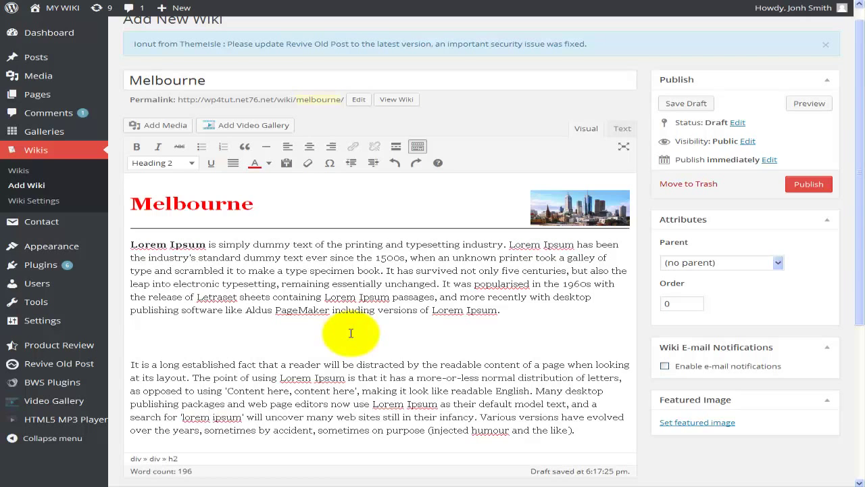
Justify both pasted Lorem Ipsum paragraphs
drag(131, 244, 585, 455)
click(233, 163)
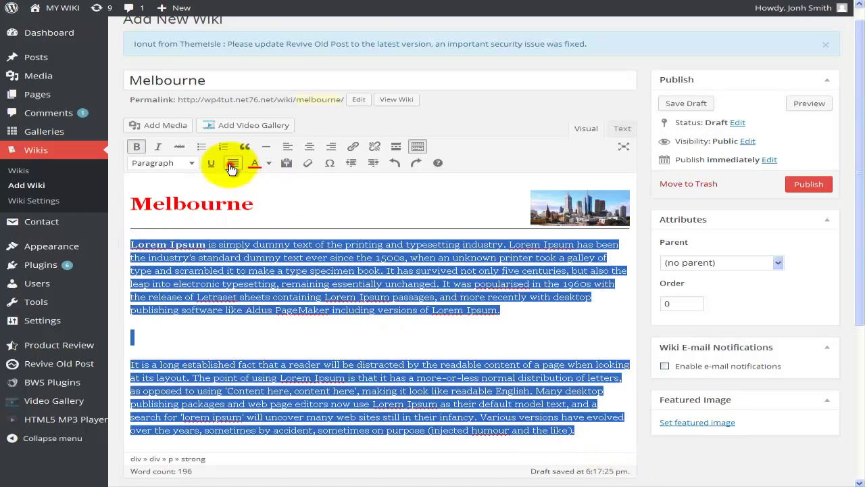
click(428, 320)
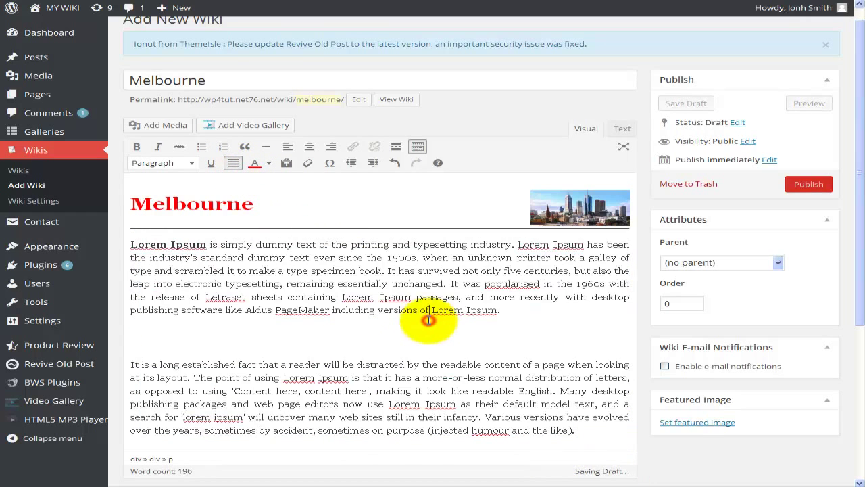
Check the discussion and author options, set Australia as the Melbourne wiki's parent, and keep its order at 0
scroll(428, 320, down, 3)
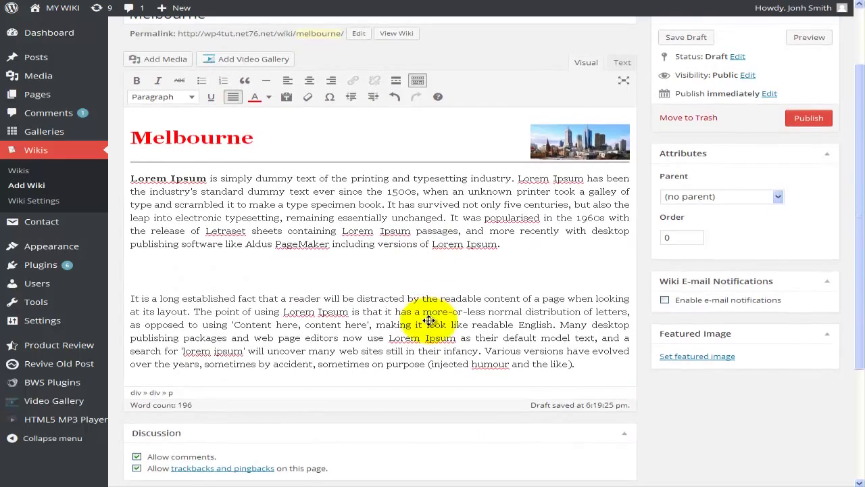
scroll(356, 365, down, 1)
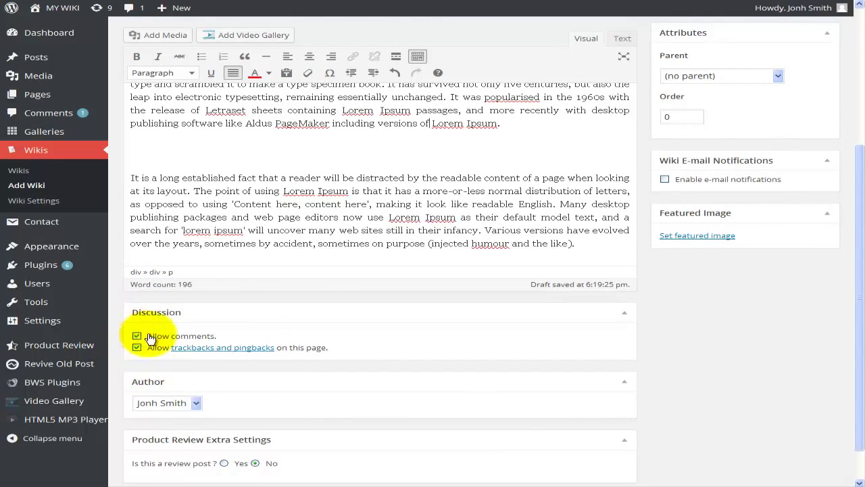
scroll(469, 402, down, 1)
scroll(469, 401, up, 2)
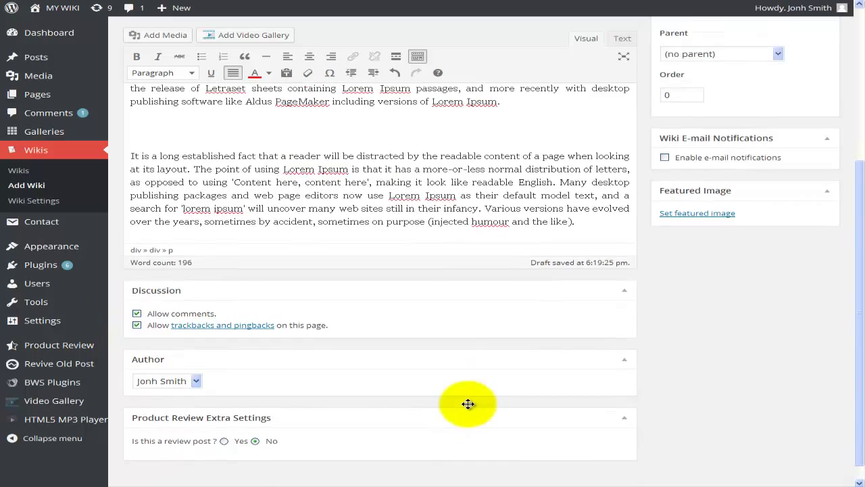
scroll(472, 409, up, 5)
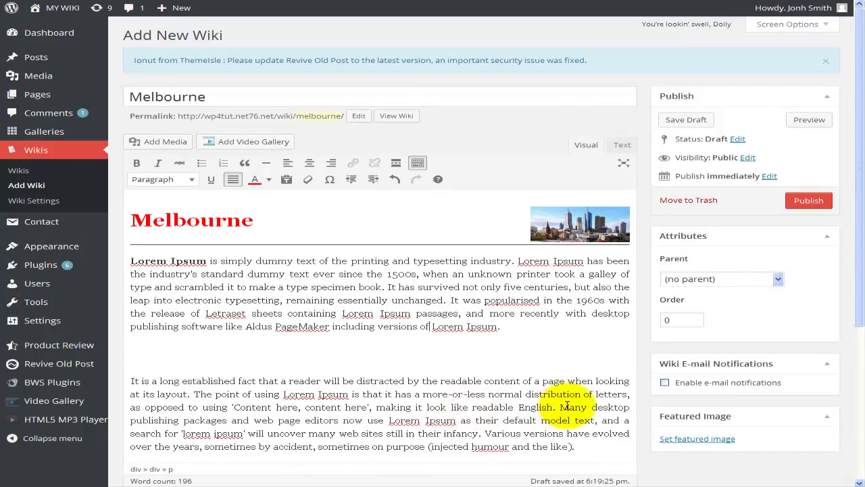
click(749, 287)
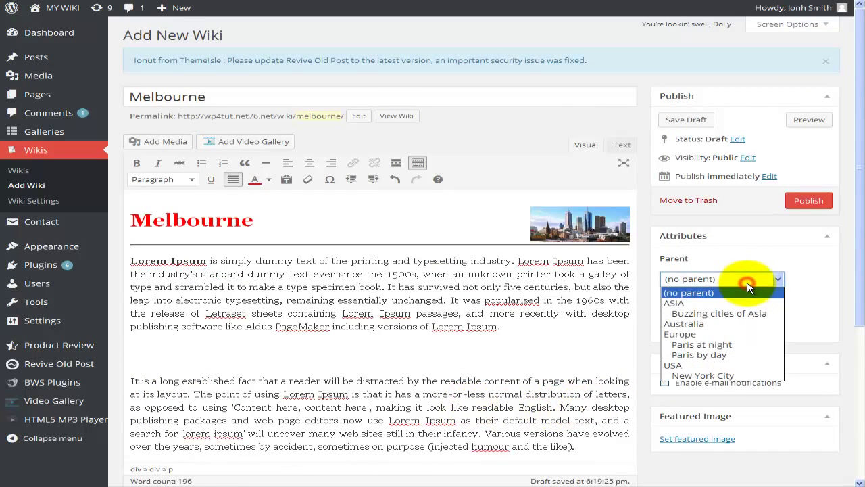
click(726, 327)
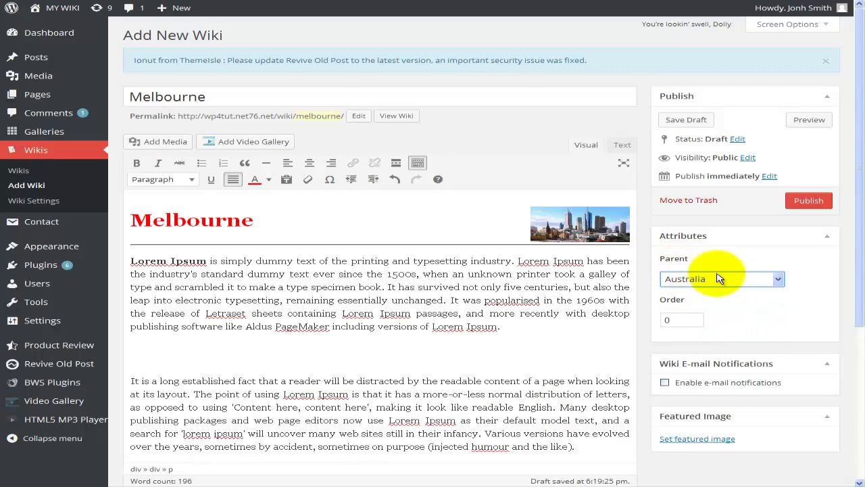
click(683, 320)
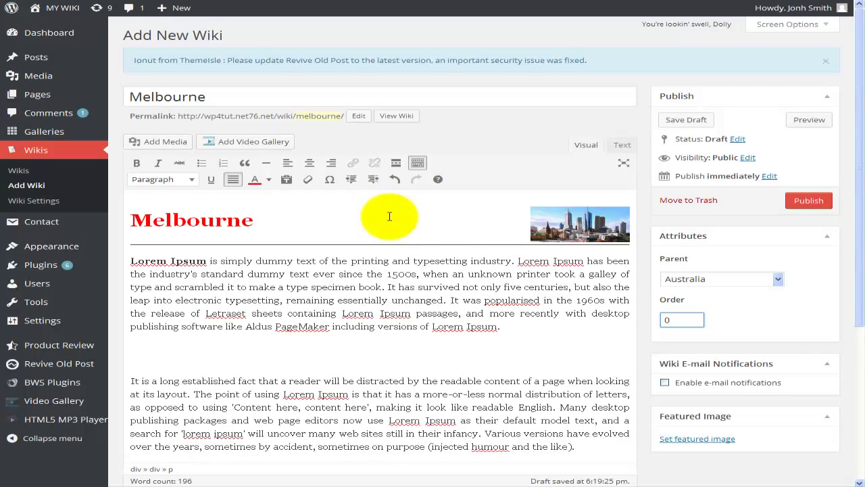
scroll(389, 216, down, 2)
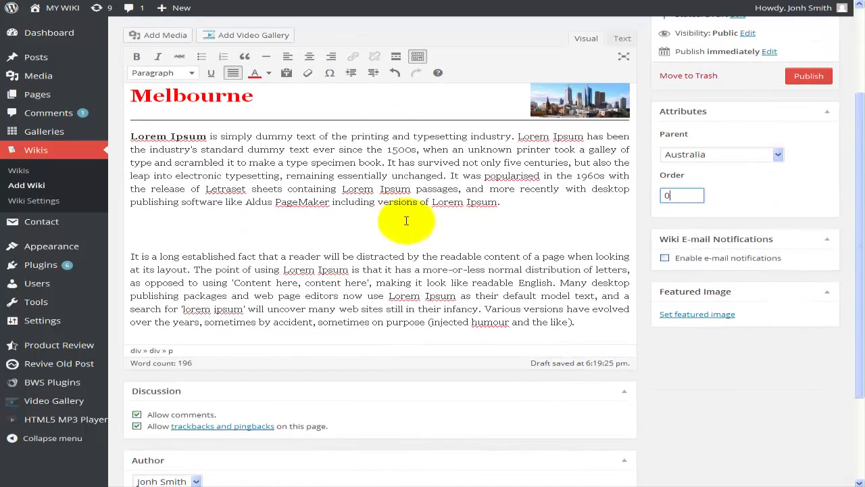
Publish the Melbourne wiki with e-mail notifications enabled and a waterfront city skyline as its featured image
click(665, 258)
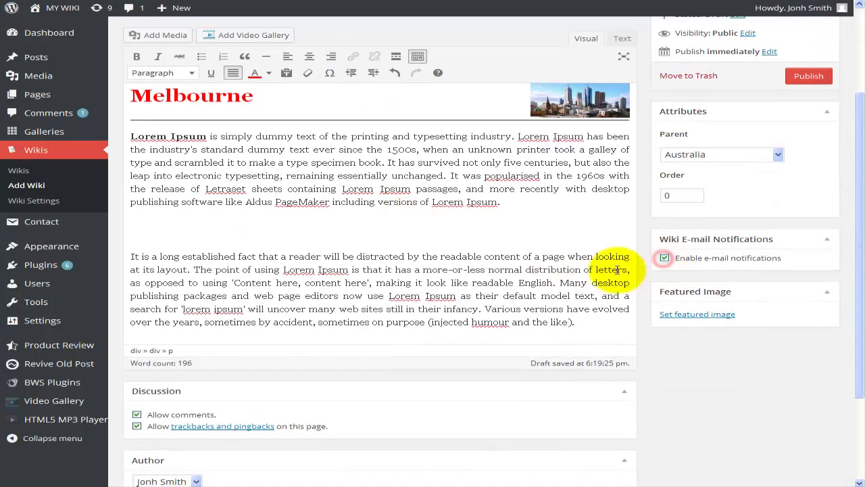
click(699, 316)
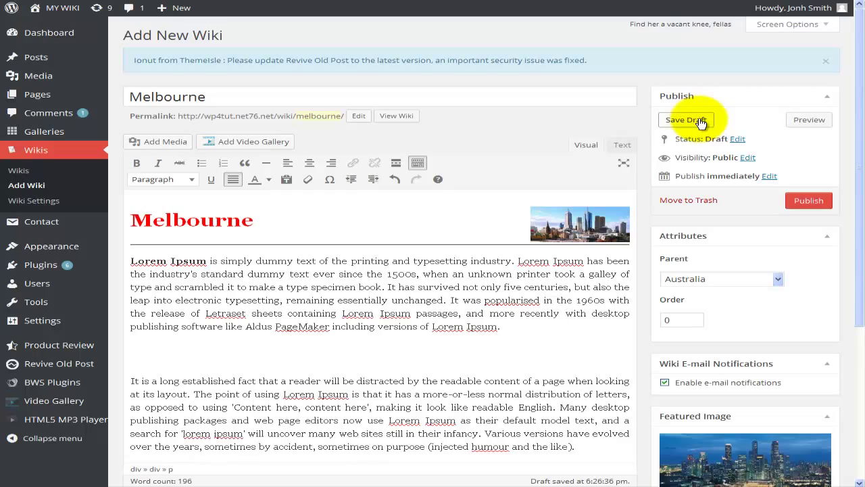
click(818, 204)
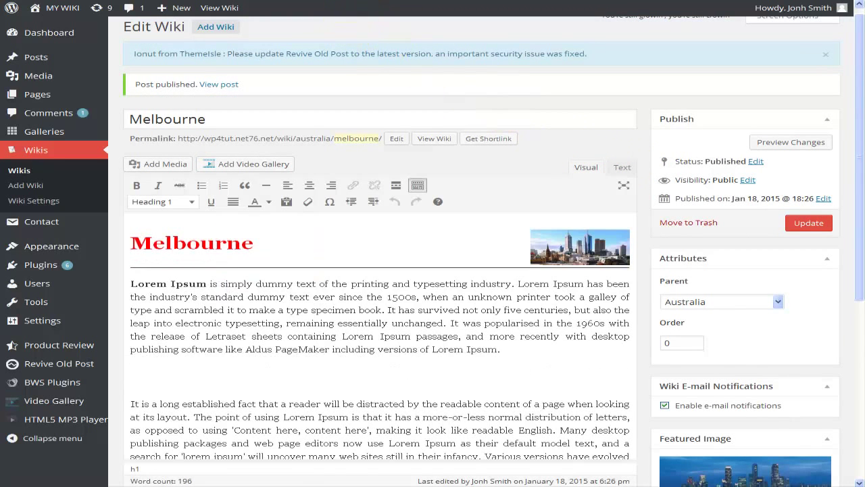
Open the site's menu editor and add the Australia wiki to the wiki main menu
click(247, 481)
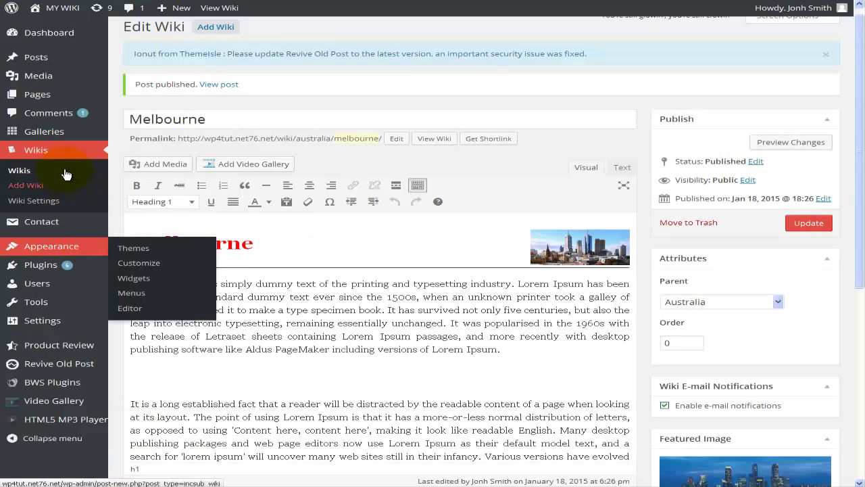
mouse_move(61, 226)
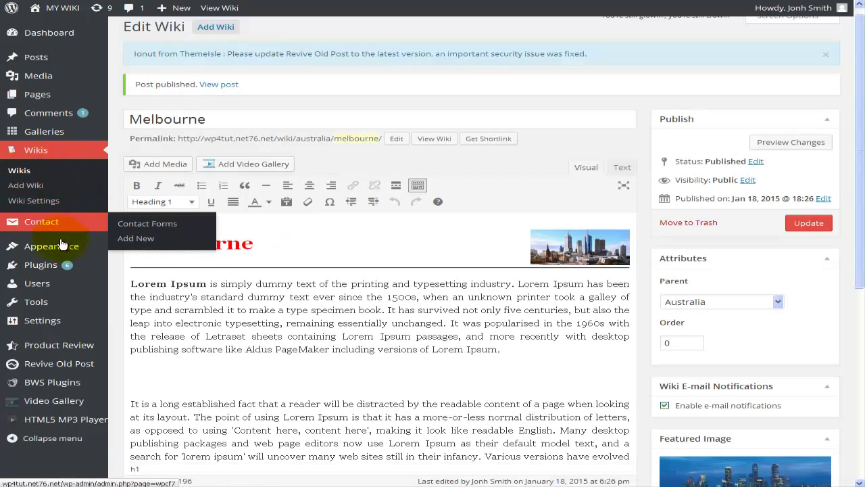
mouse_move(61, 247)
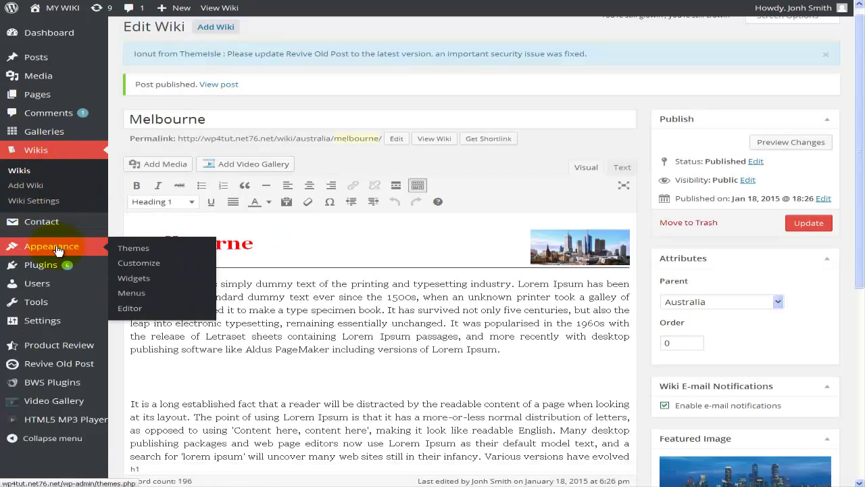
click(132, 294)
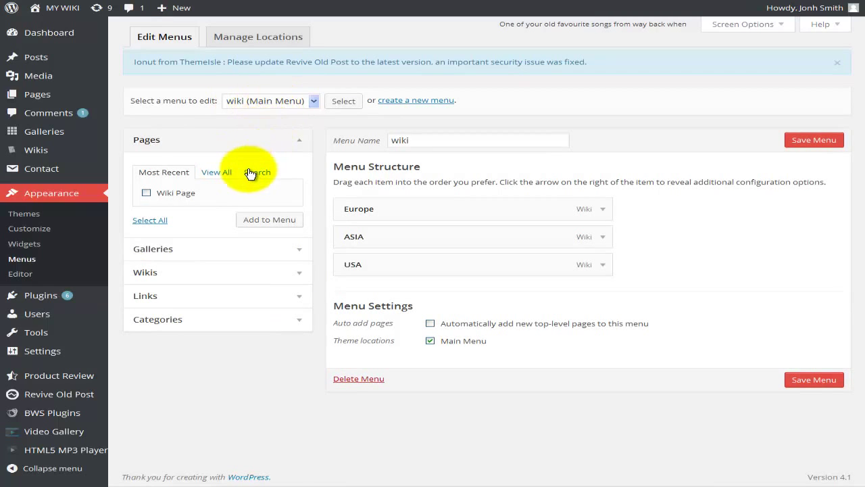
click(152, 272)
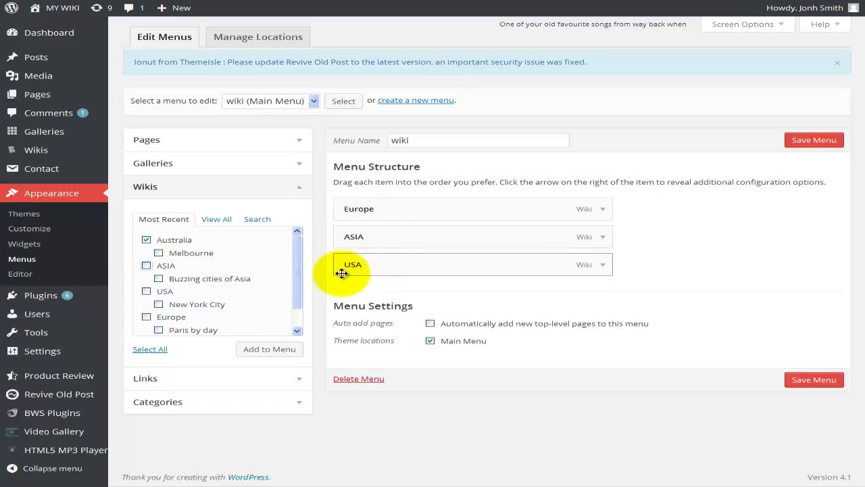
click(265, 351)
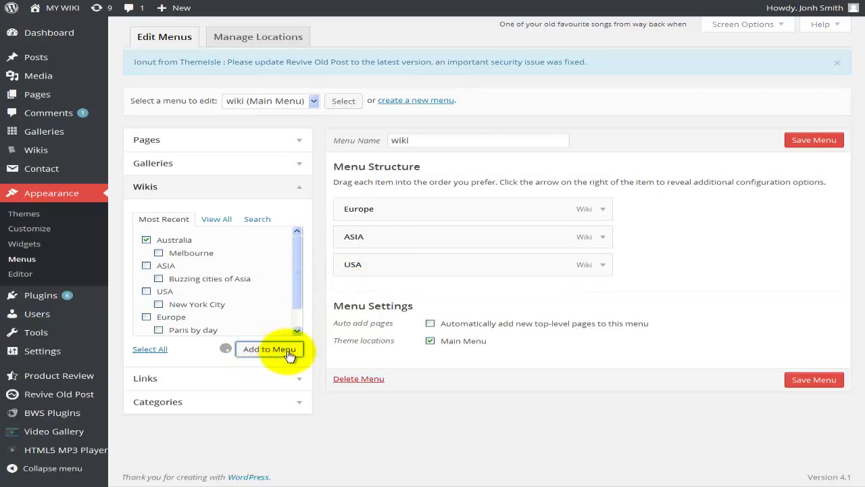
Move the ASIA item below Australia in the menu structure and save the wiki menu
drag(467, 237, 473, 297)
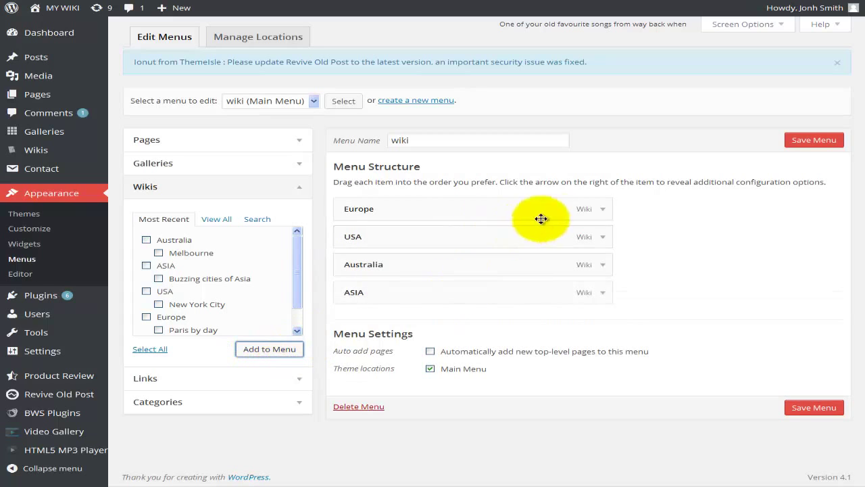
click(602, 210)
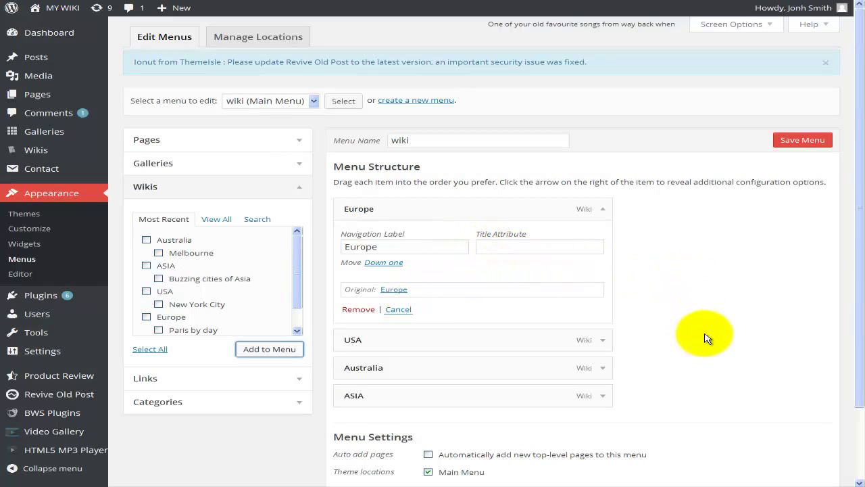
scroll(705, 338, down, 3)
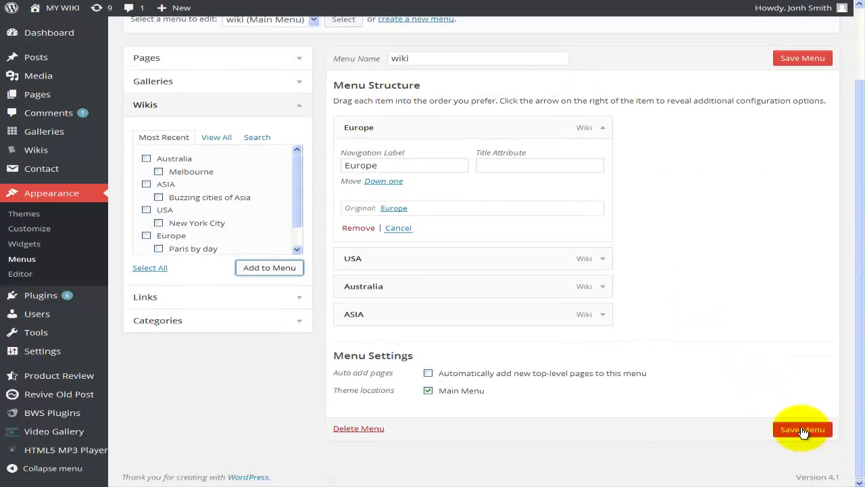
click(803, 430)
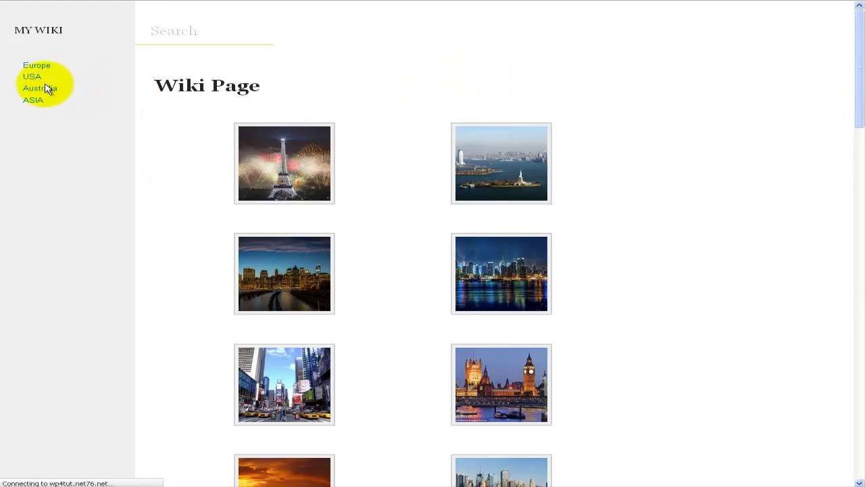
Open the Australia wiki on the live site and review its Melbourne subpage from top to end
click(41, 93)
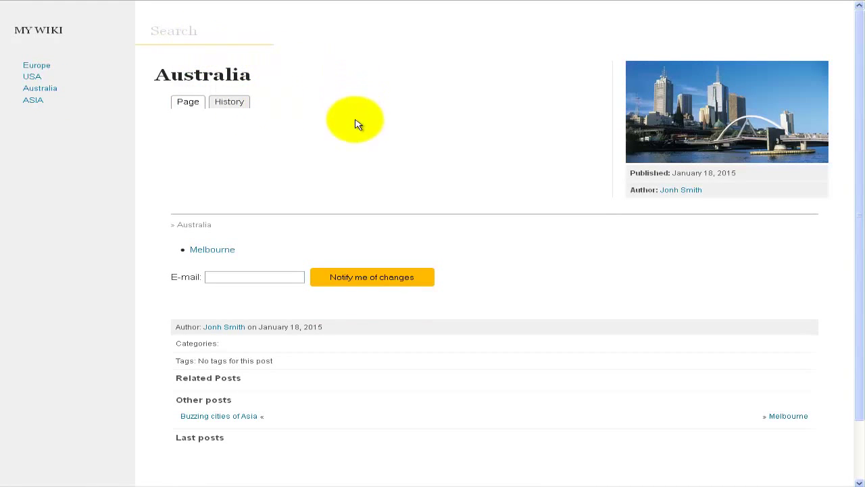
click(219, 251)
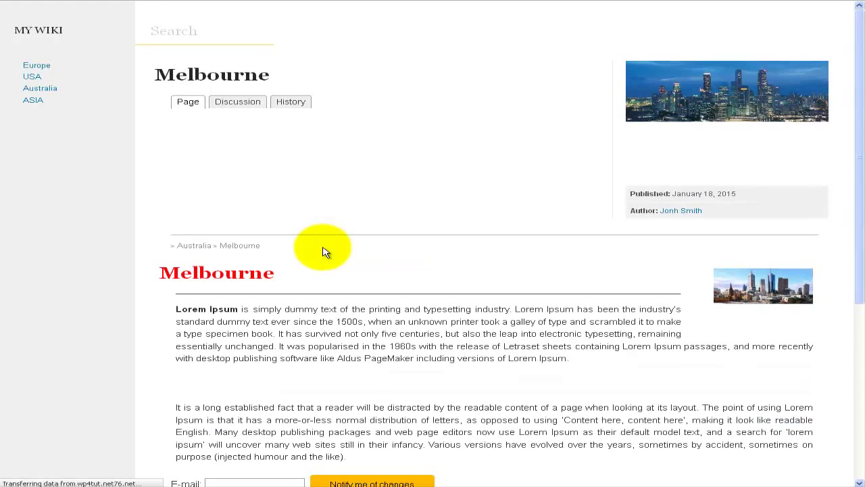
scroll(324, 251, down, 4)
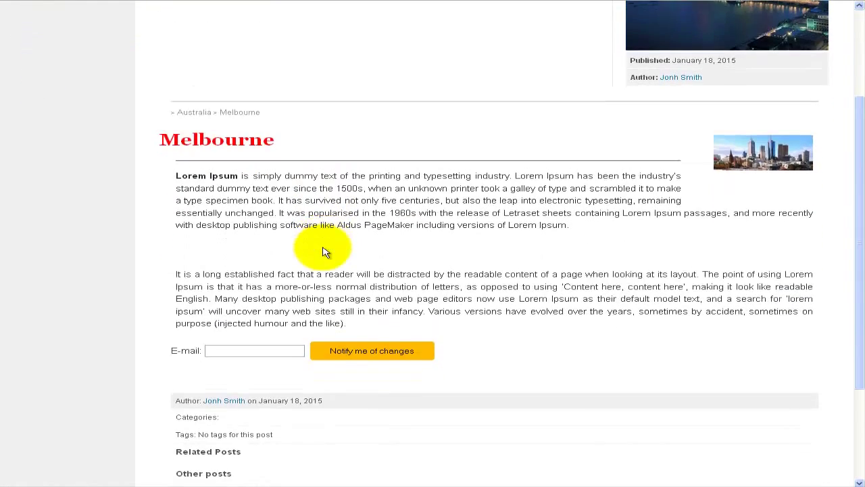
scroll(323, 252, down, 3)
scroll(323, 252, up, 7)
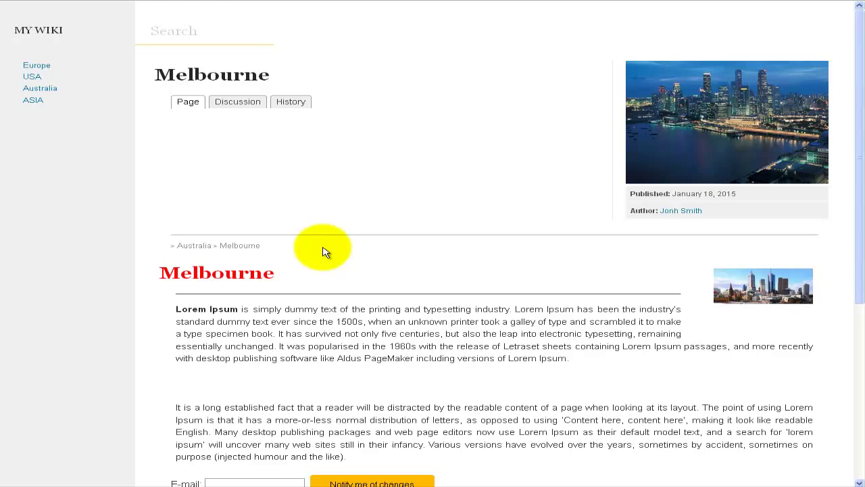
click(306, 308)
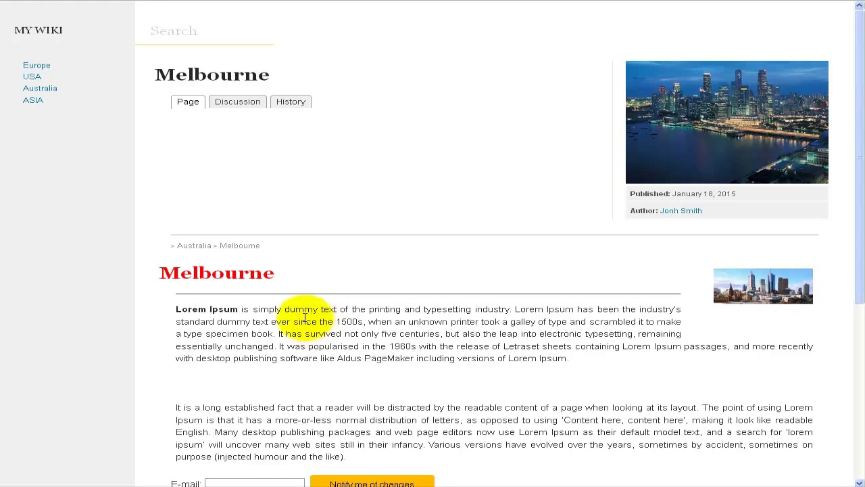
Return to the site administration, open the form for adding a user from the user list, and examine the role options
click(145, 481)
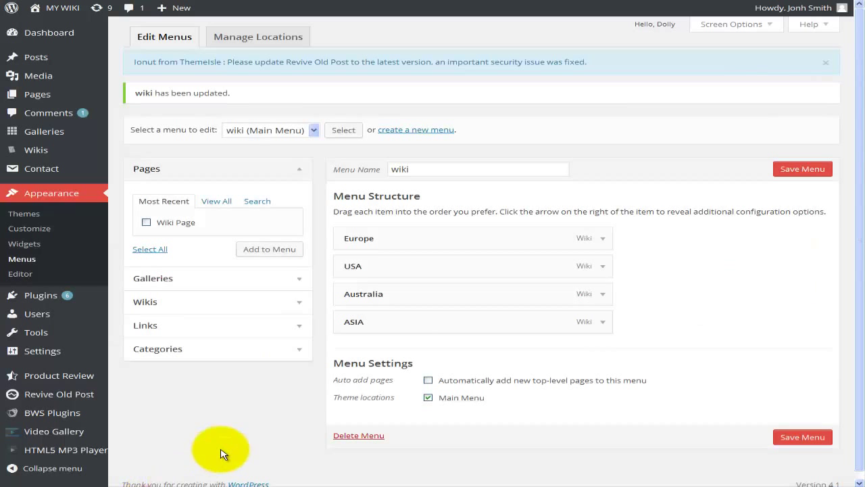
mouse_move(29, 80)
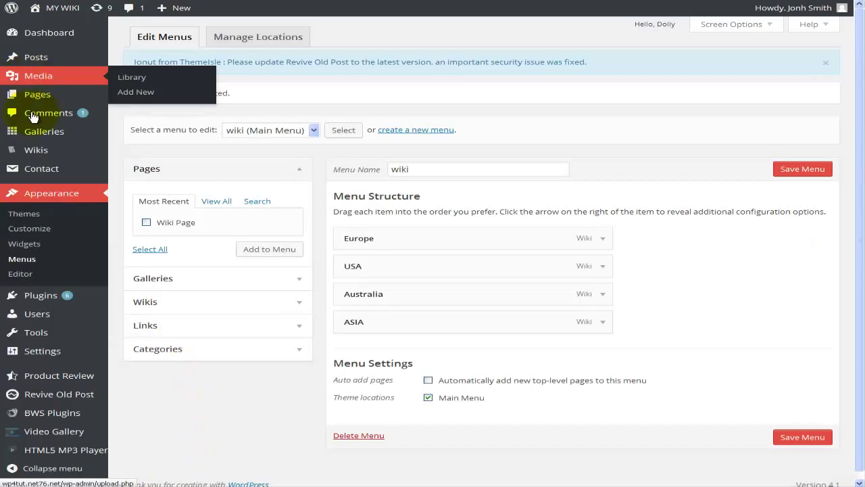
mouse_move(21, 314)
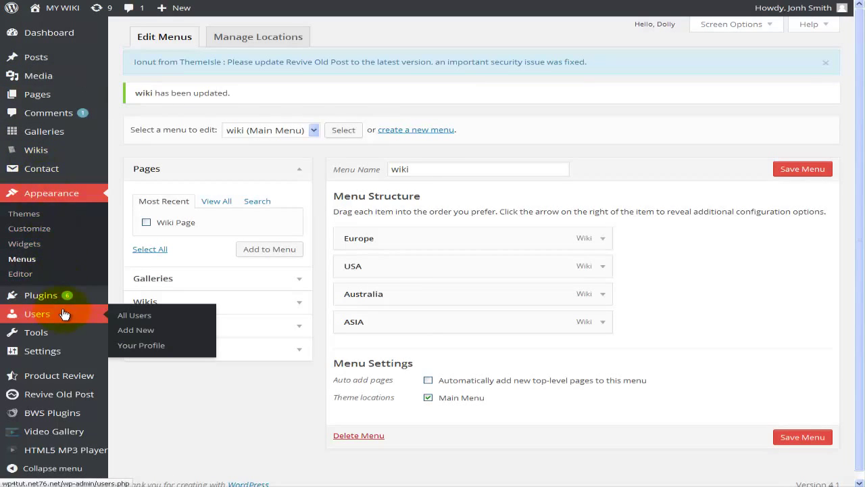
click(147, 318)
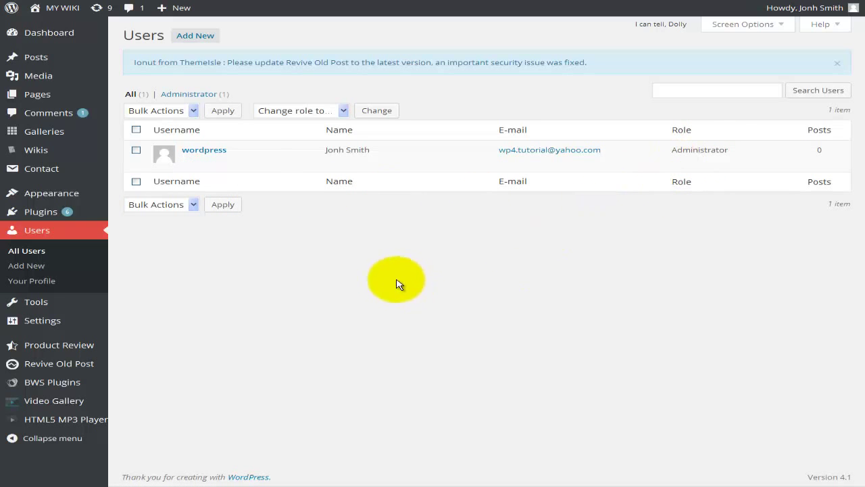
click(201, 40)
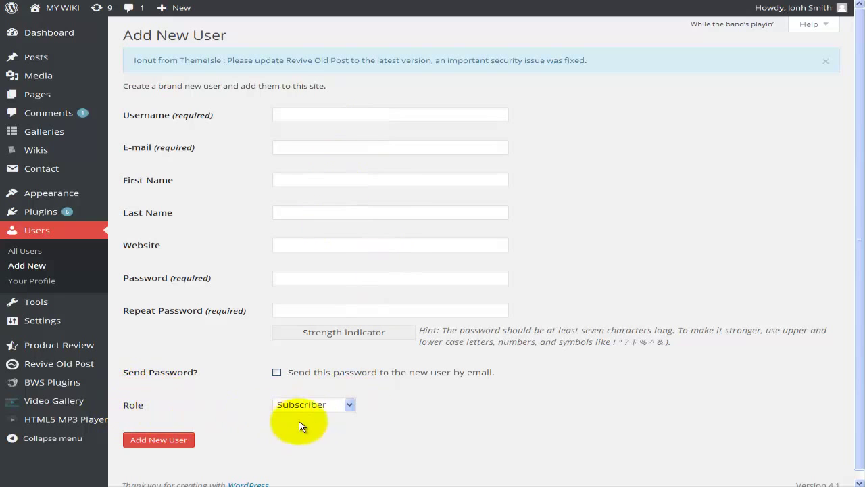
click(350, 405)
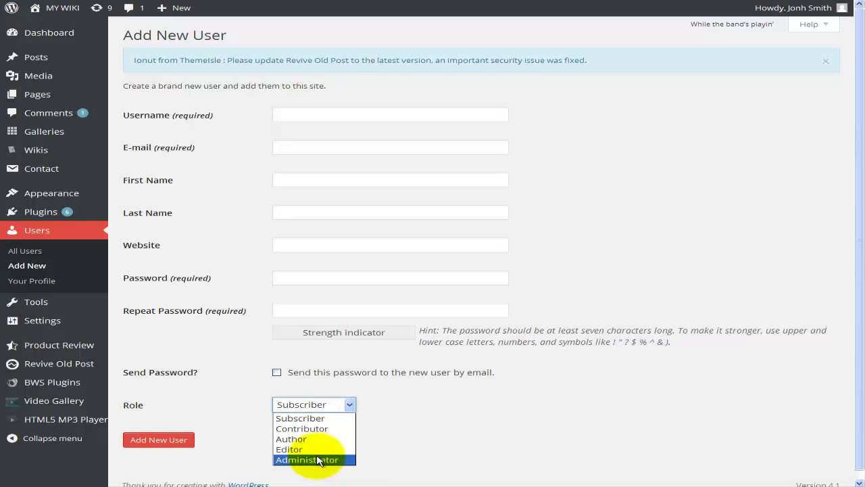
click(391, 438)
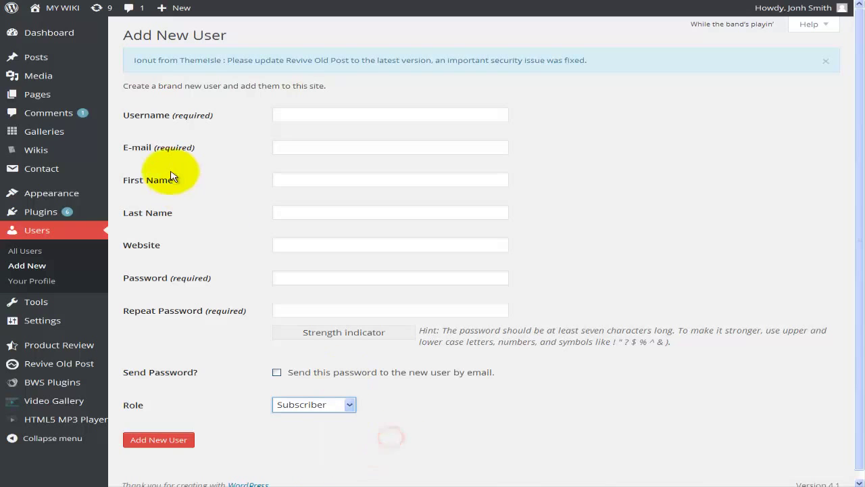
Visit the live site in a new tab while logged in and open the Europe wiki's Paris by day page
mouse_move(57, 10)
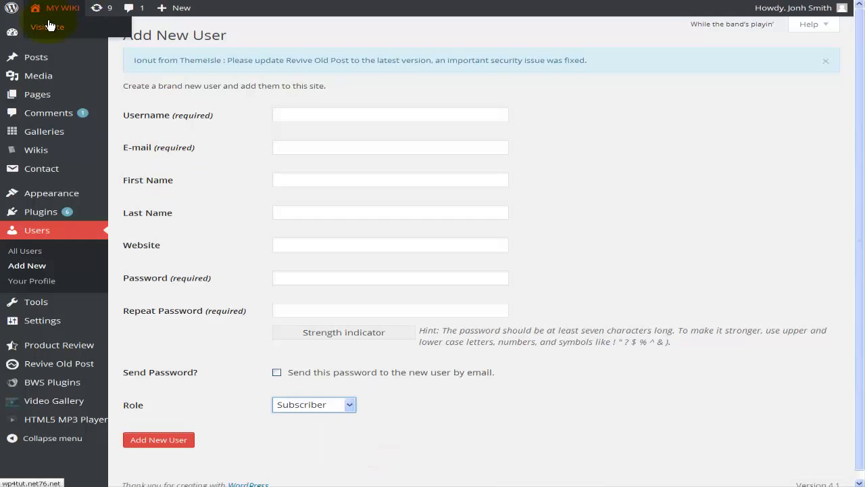
right_click(70, 28)
click(74, 33)
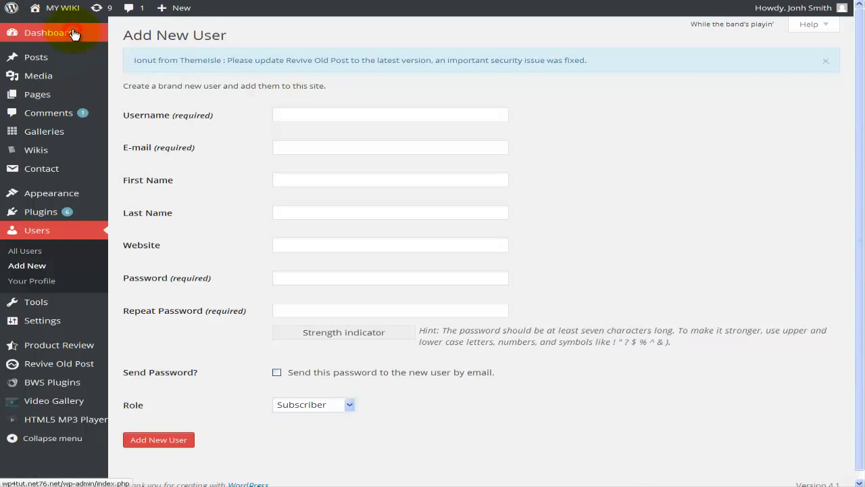
click(75, 32)
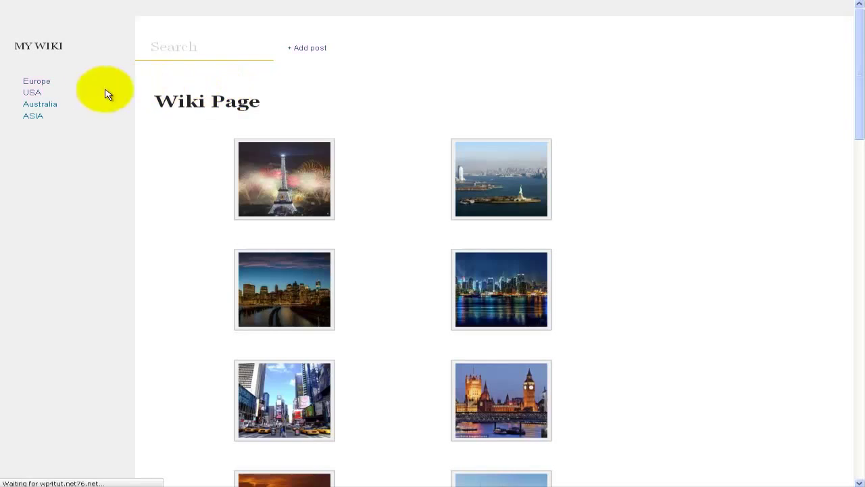
click(34, 80)
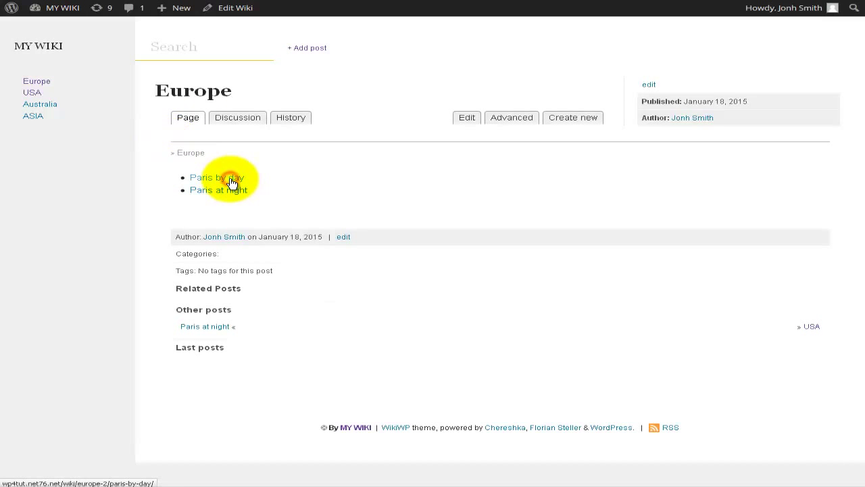
click(231, 180)
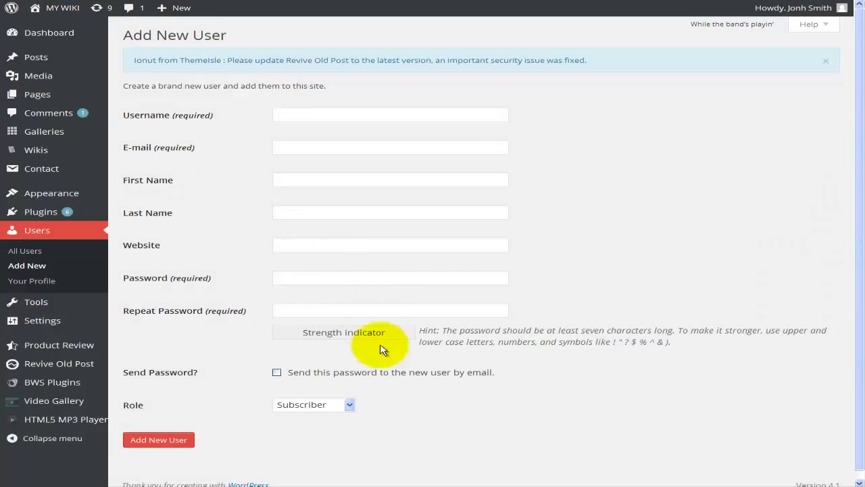
Show the available roles again on the Add New User form
click(349, 406)
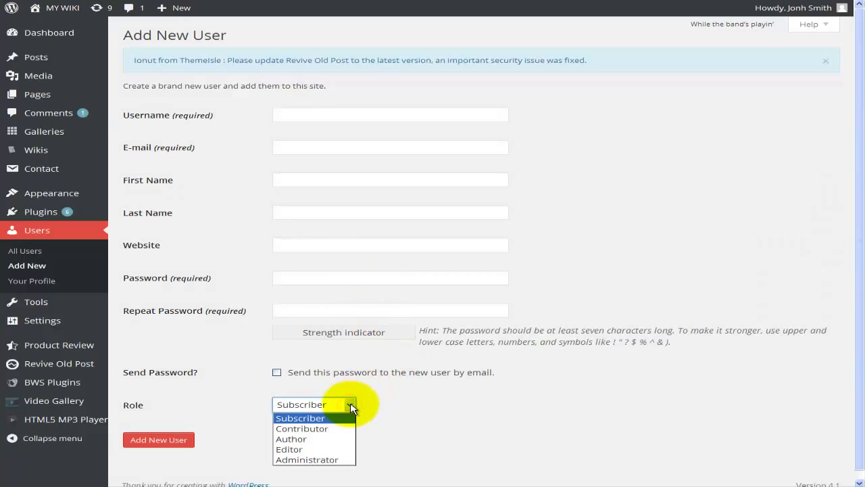